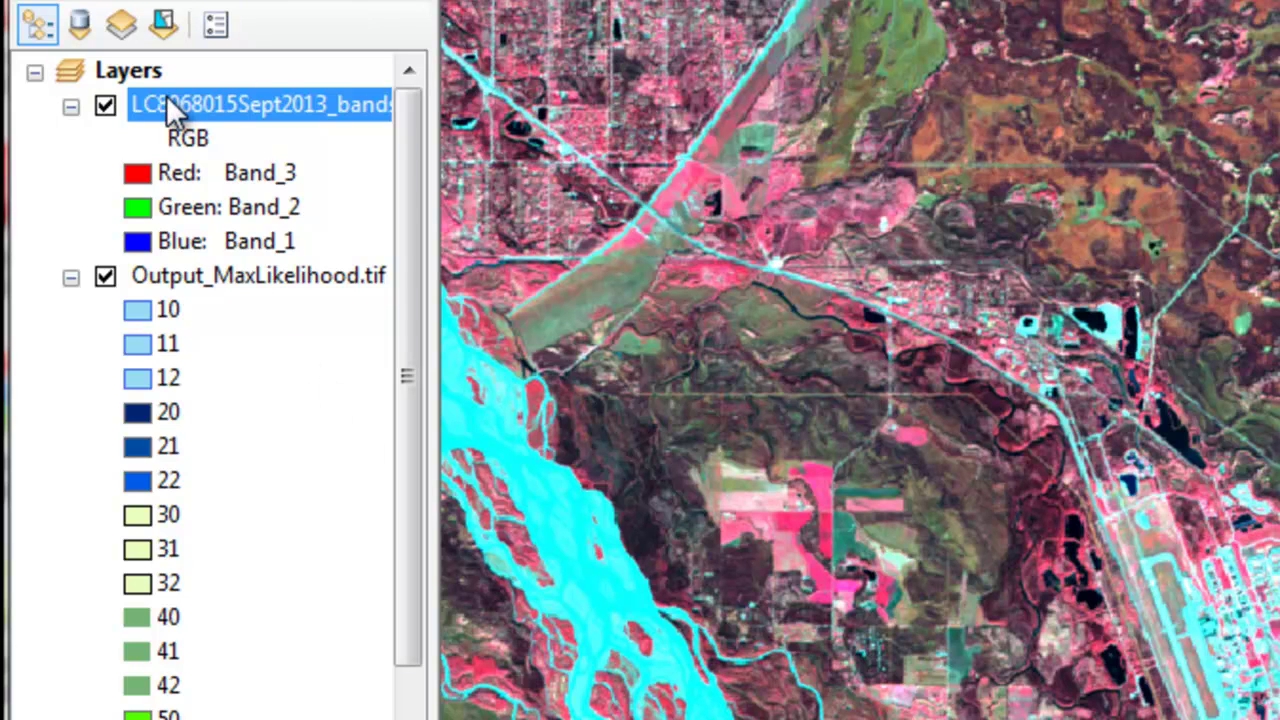
Hide the LC8068015Sept2013_bands3_4_5_6.tif image and examine the class values of Output_MaxLikelihood.tif.
{"action": "left_click", "coordinate": [103, 104]}
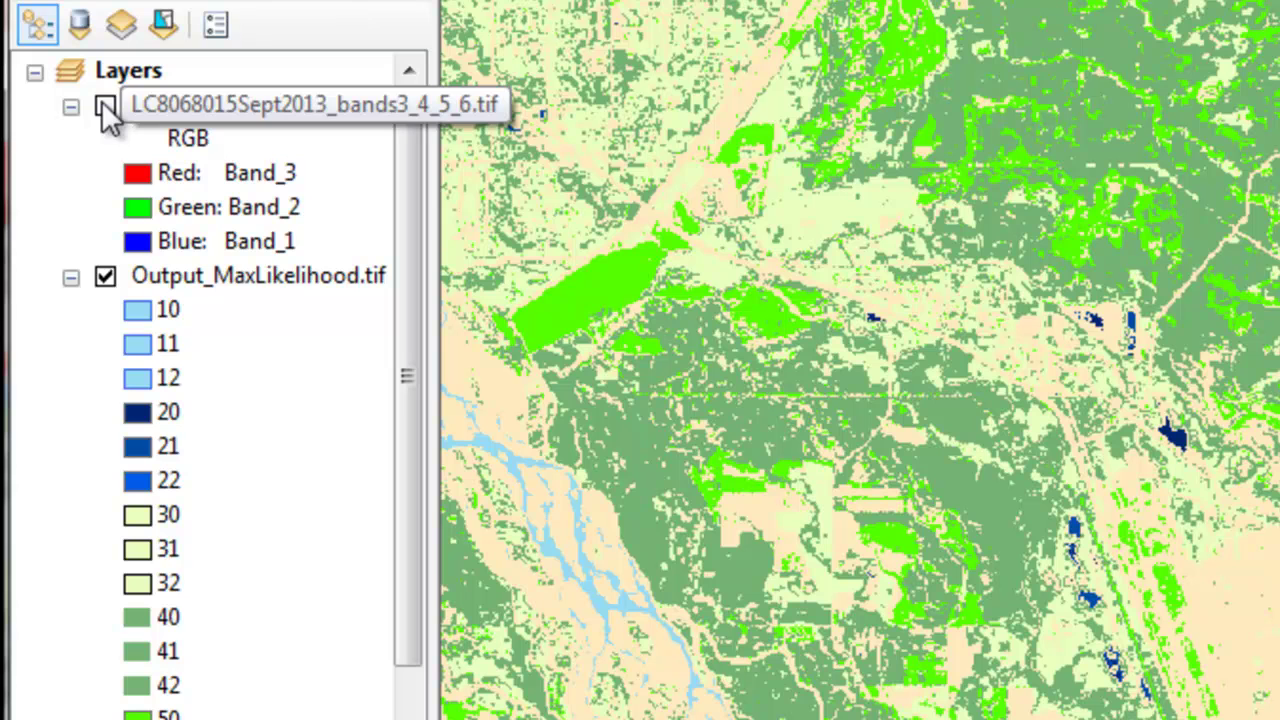
{"action": "left_click", "coordinate": [140, 104]}
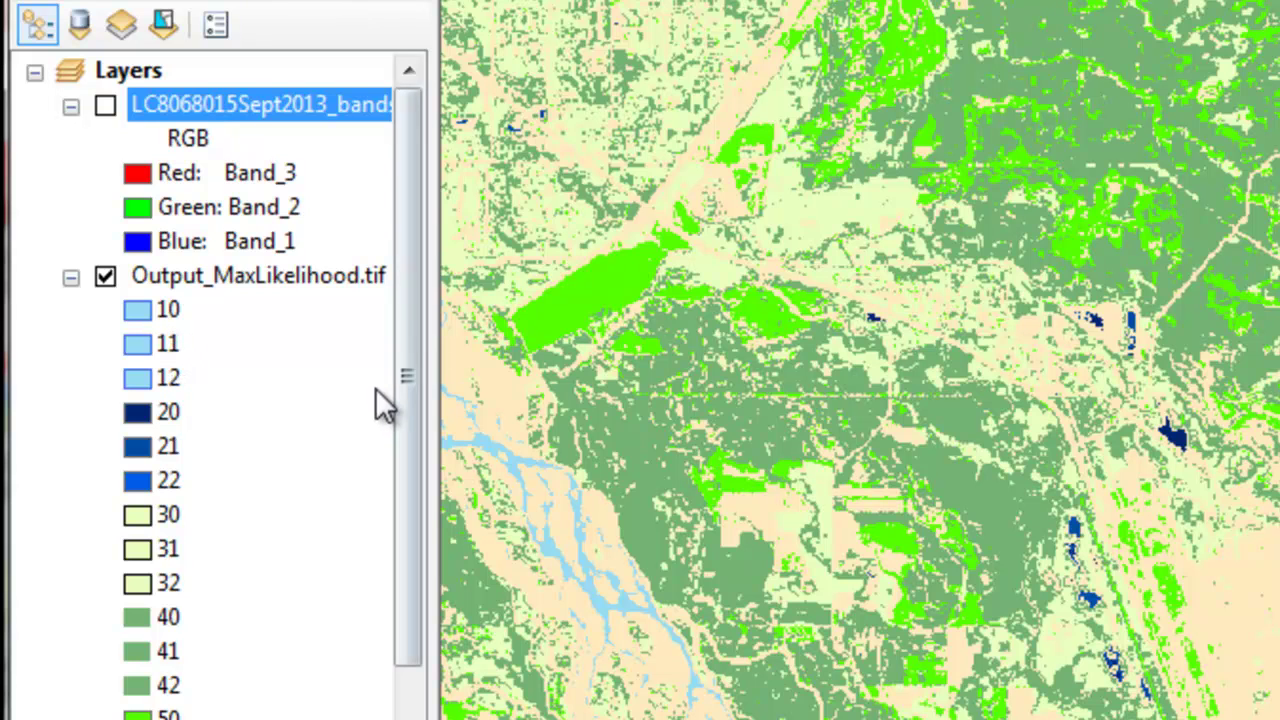
{"action": "left_click_drag", "start_coordinate": [404, 384], "coordinate": [432, 608]}
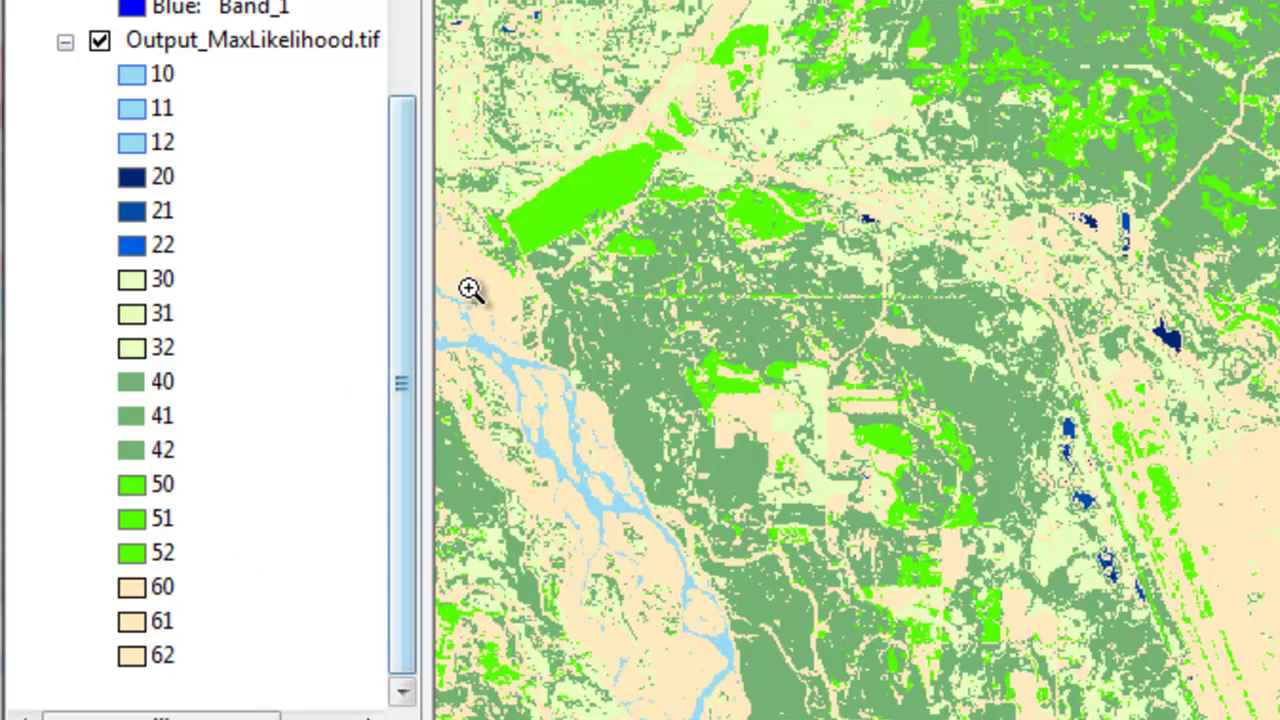
{"action": "left_click_drag", "start_coordinate": [406, 302], "coordinate": [373, 49]}
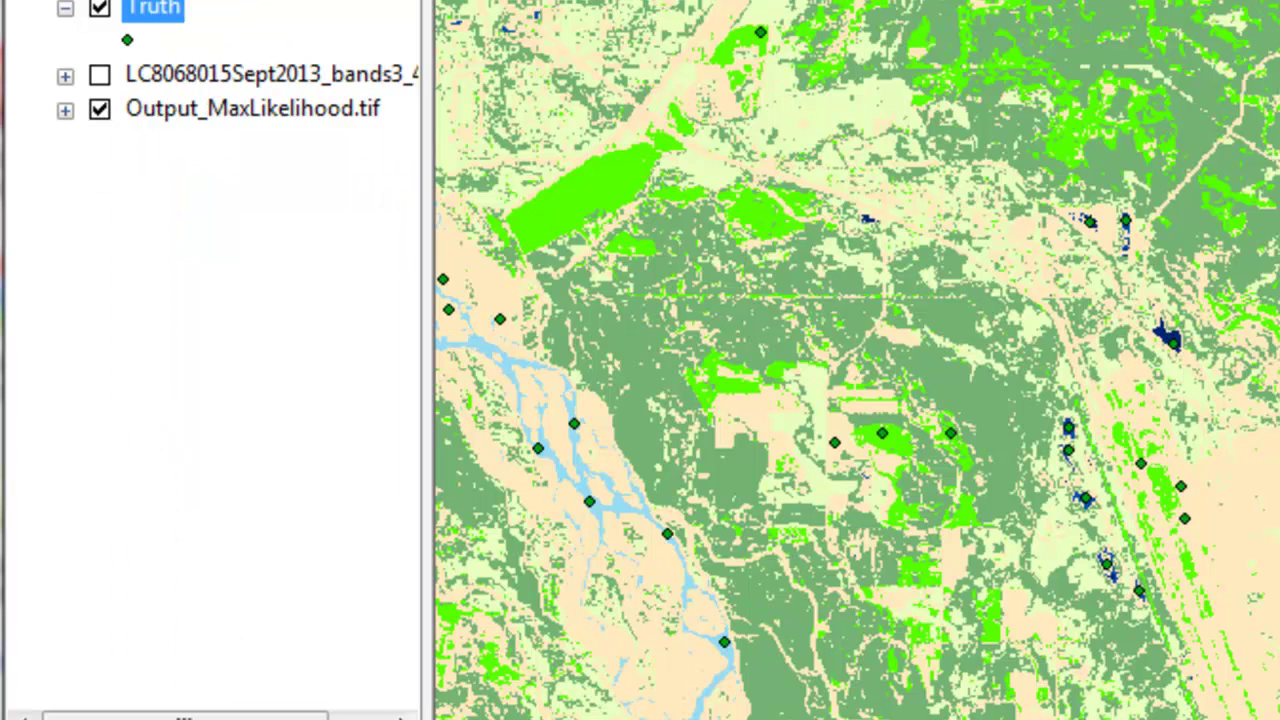
View the Truth layer's attribute table and symbolize its points by unique values of the Truth field, adding all values.
{"action": "right_click", "coordinate": [152, 25]}
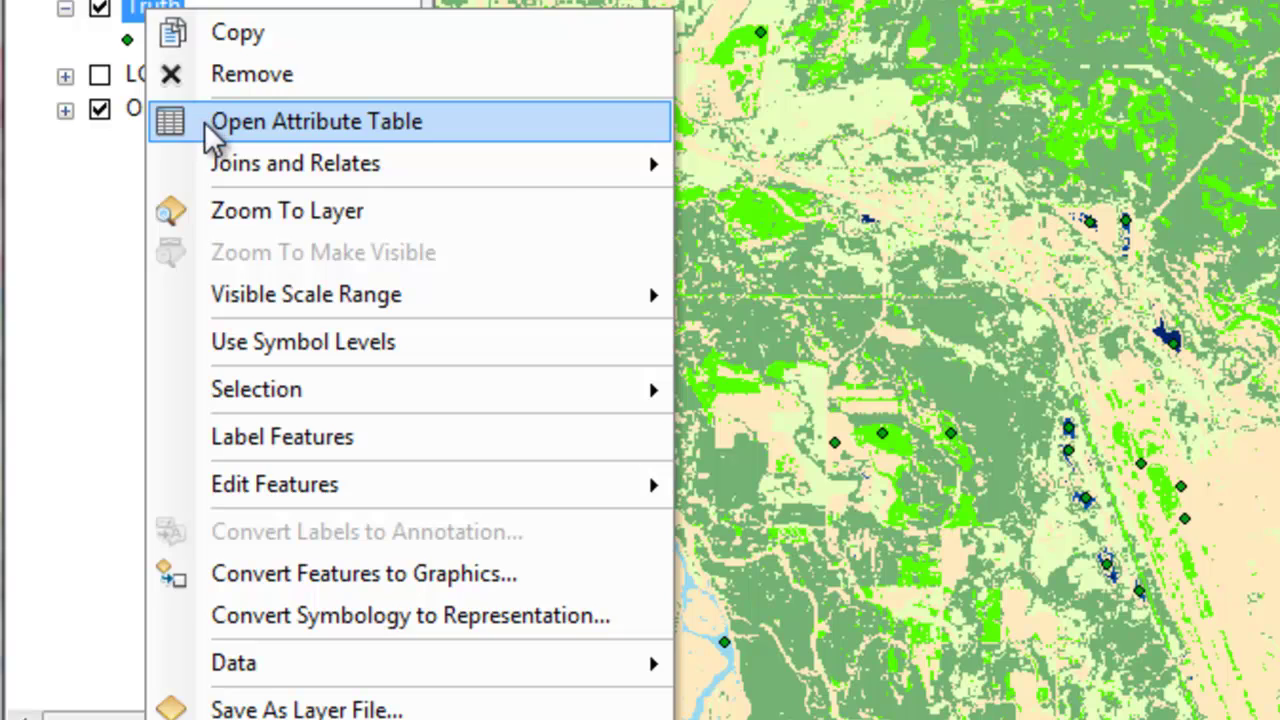
{"action": "left_click", "coordinate": [214, 127]}
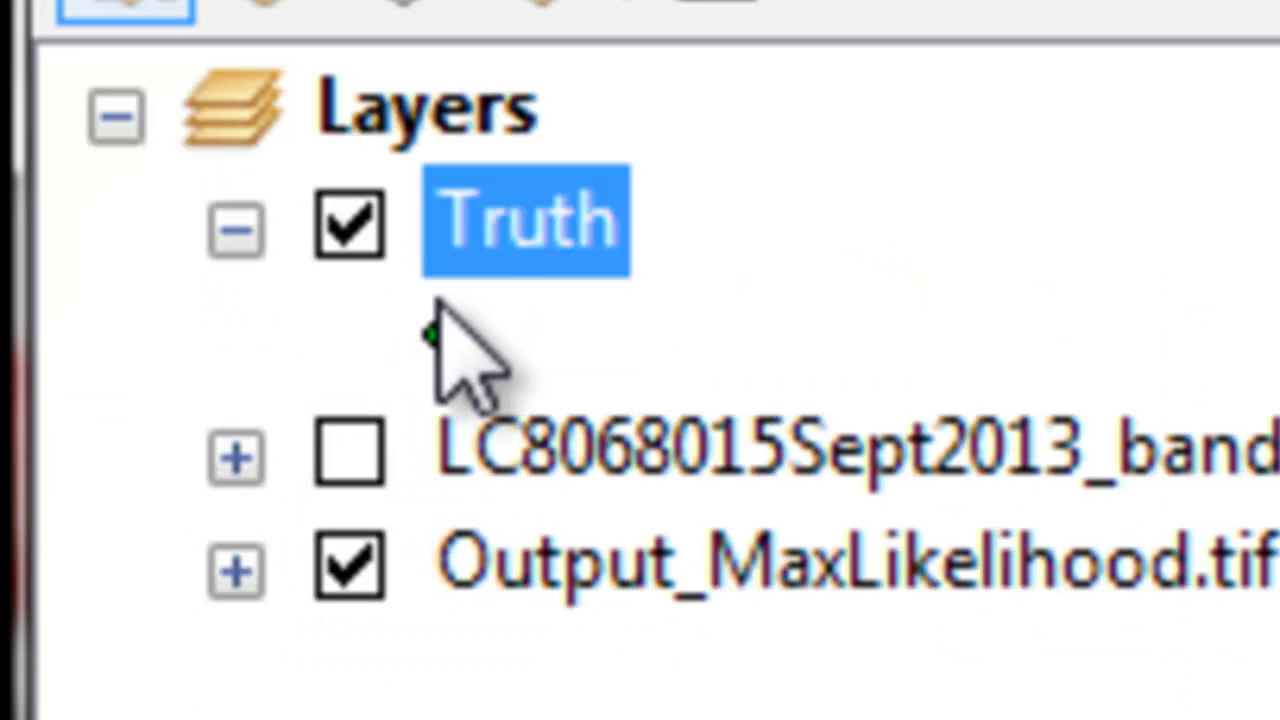
{"action": "right_click", "coordinate": [495, 240]}
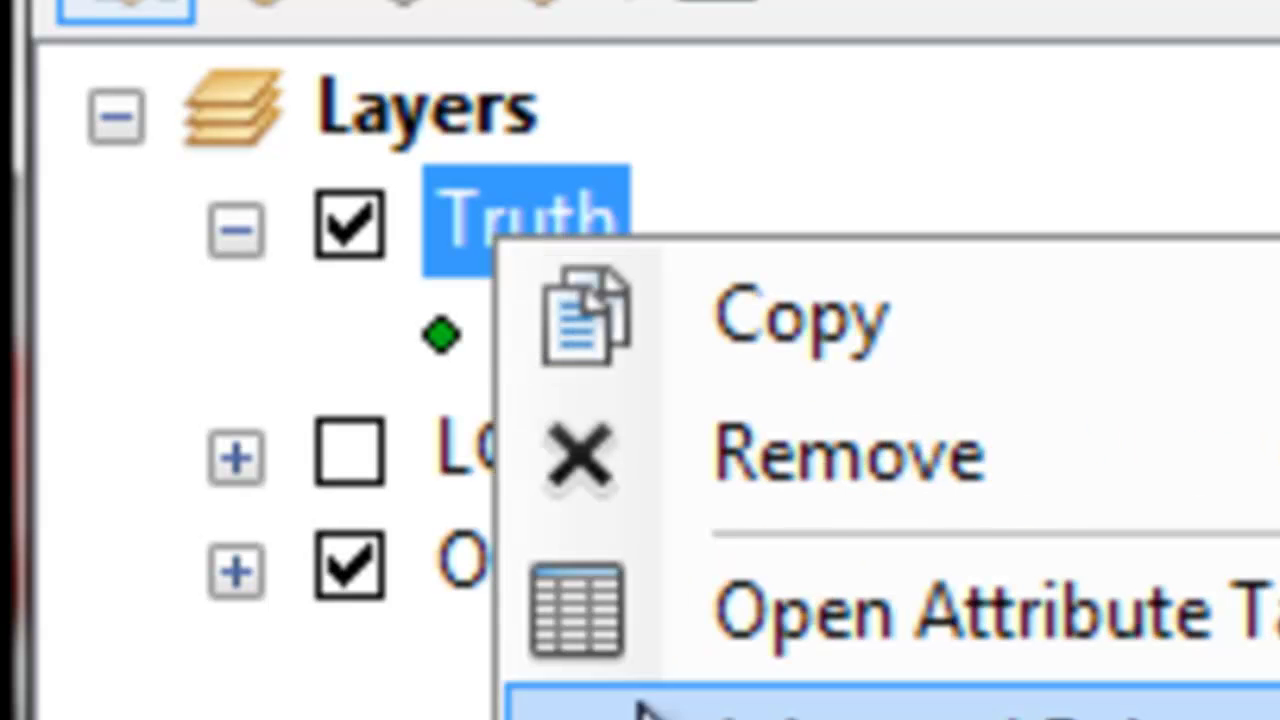
{"action": "left_click", "coordinate": [800, 715]}
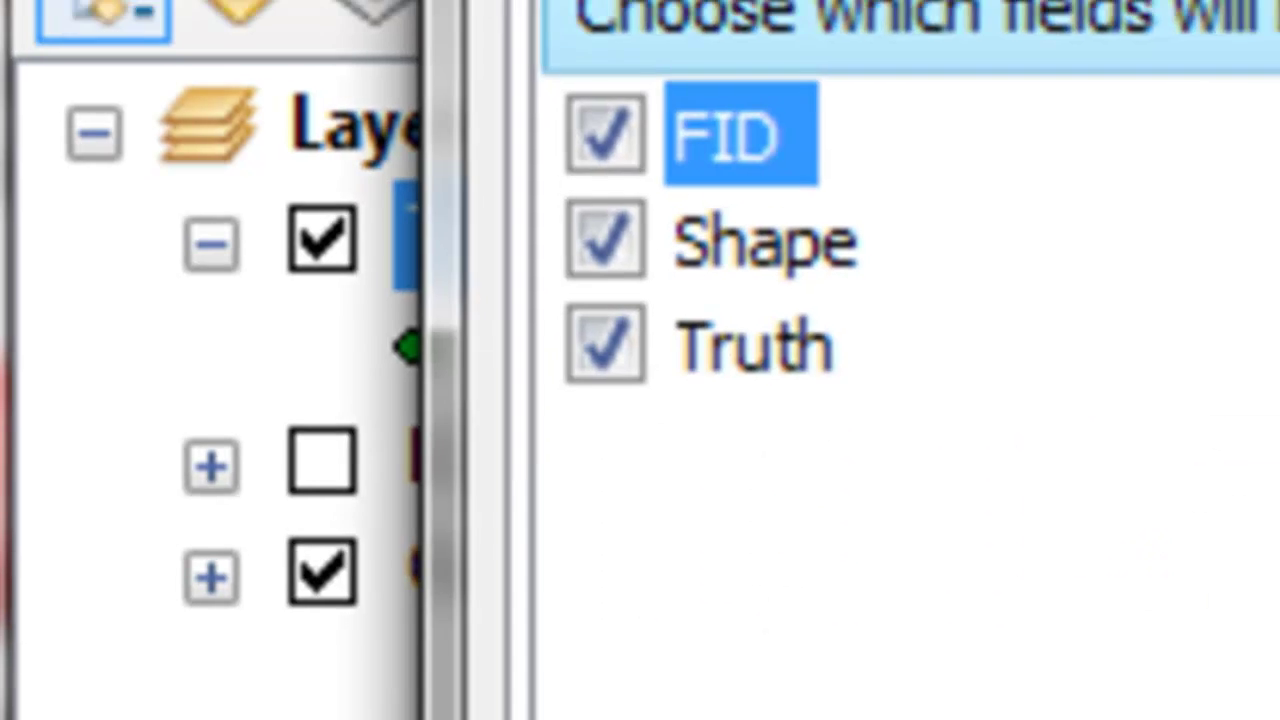
{"action": "left_click", "coordinate": [1180, 57]}
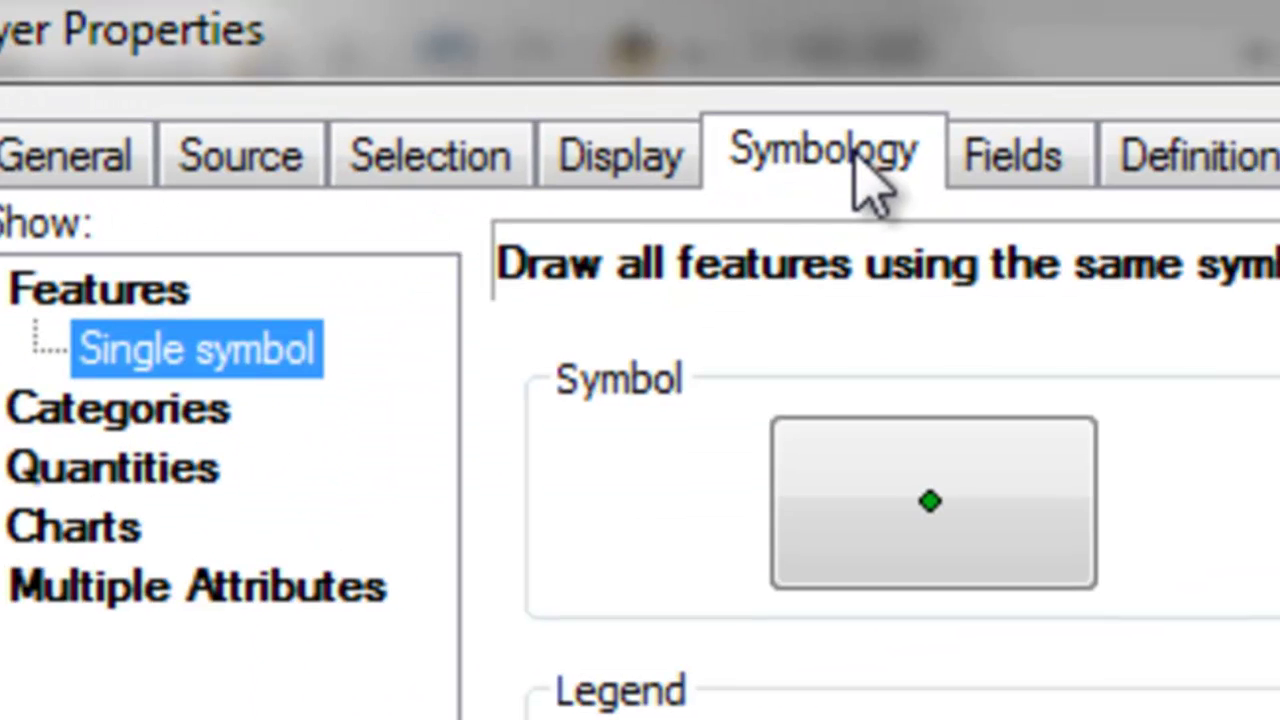
{"action": "left_click", "coordinate": [168, 420]}
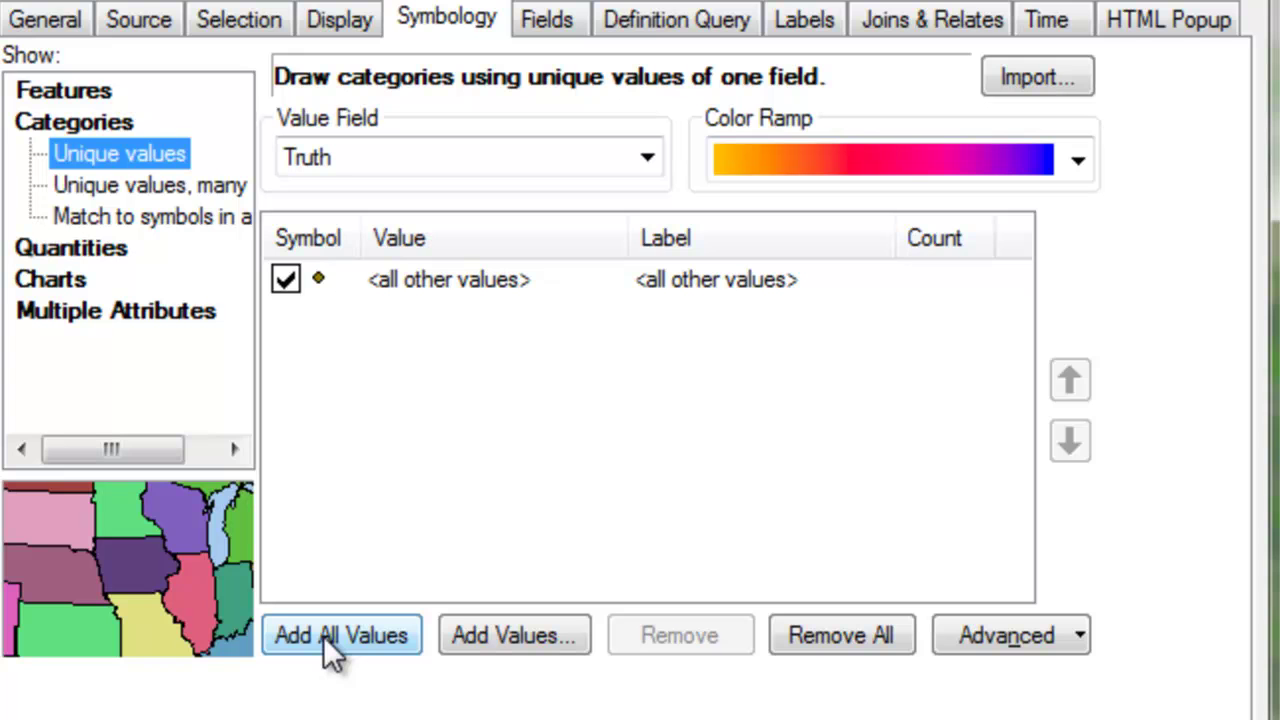
{"action": "left_click", "coordinate": [323, 635]}
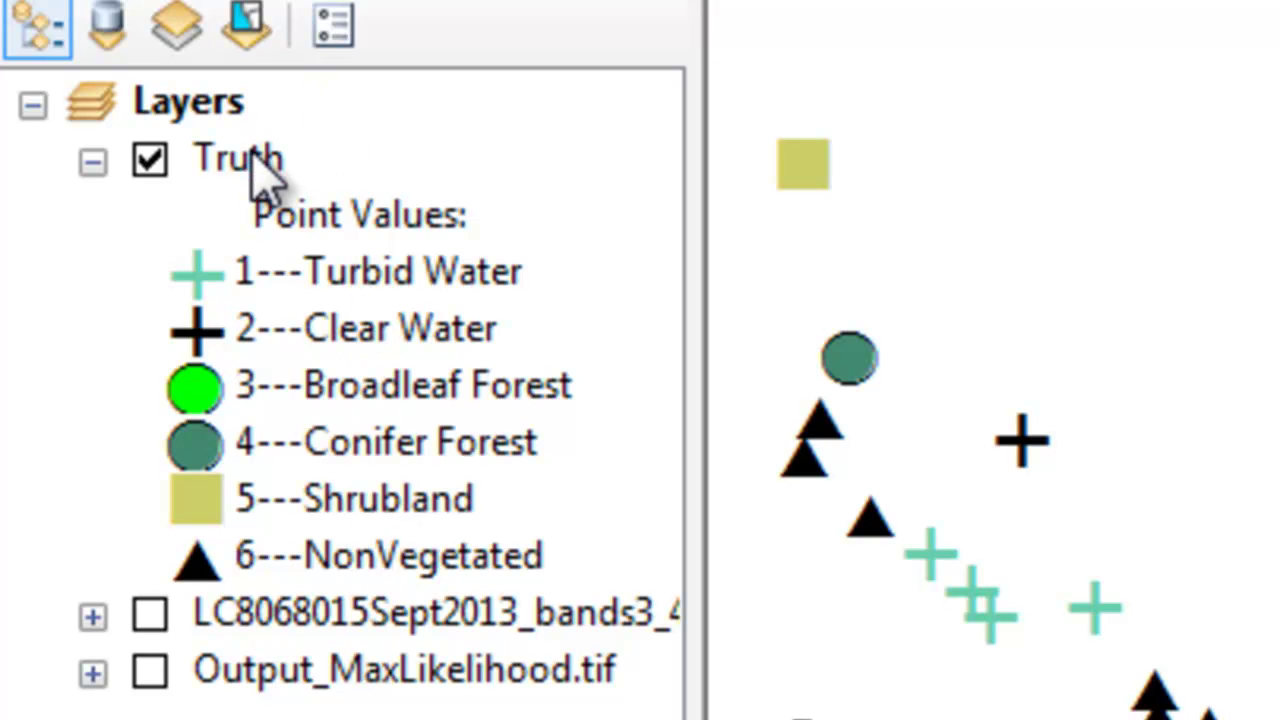
Show the LC8068015Sept2013 image beneath the Truth points and zoom to the point with FID 0 from the Truth attribute table.
{"action": "left_click", "coordinate": [151, 614]}
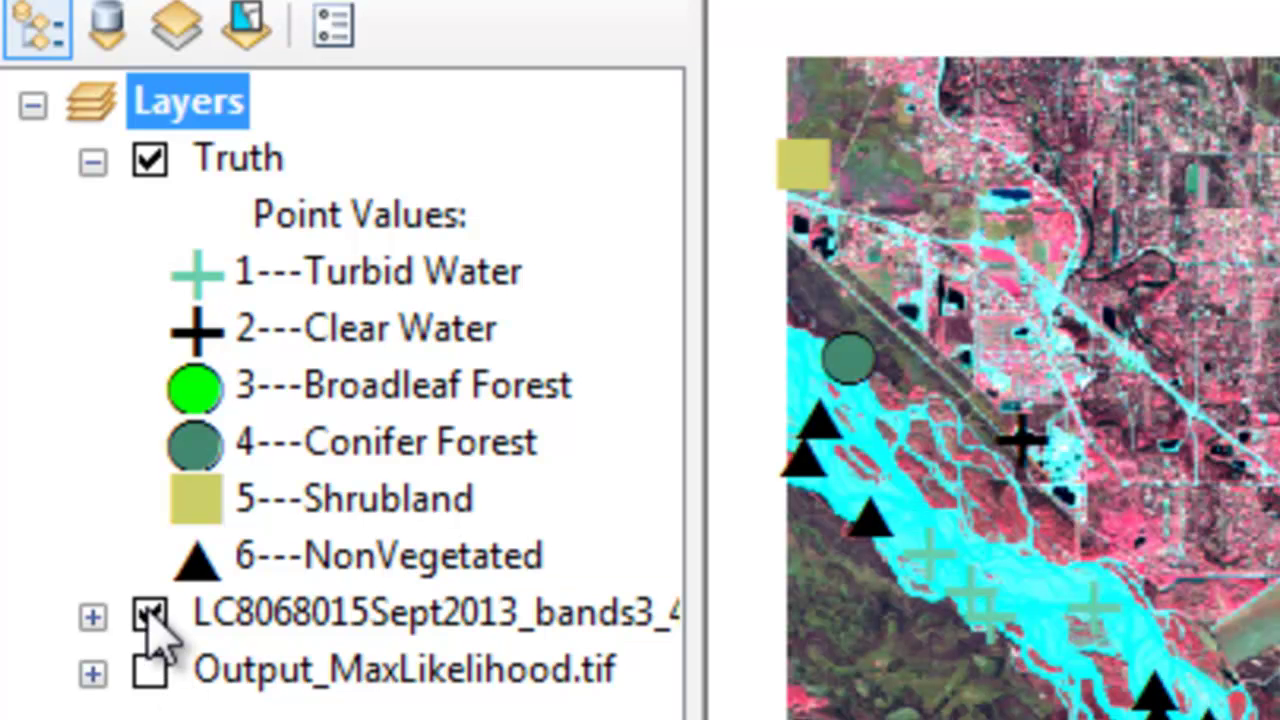
{"action": "right_click", "coordinate": [280, 160]}
{"action": "left_click", "coordinate": [340, 326]}
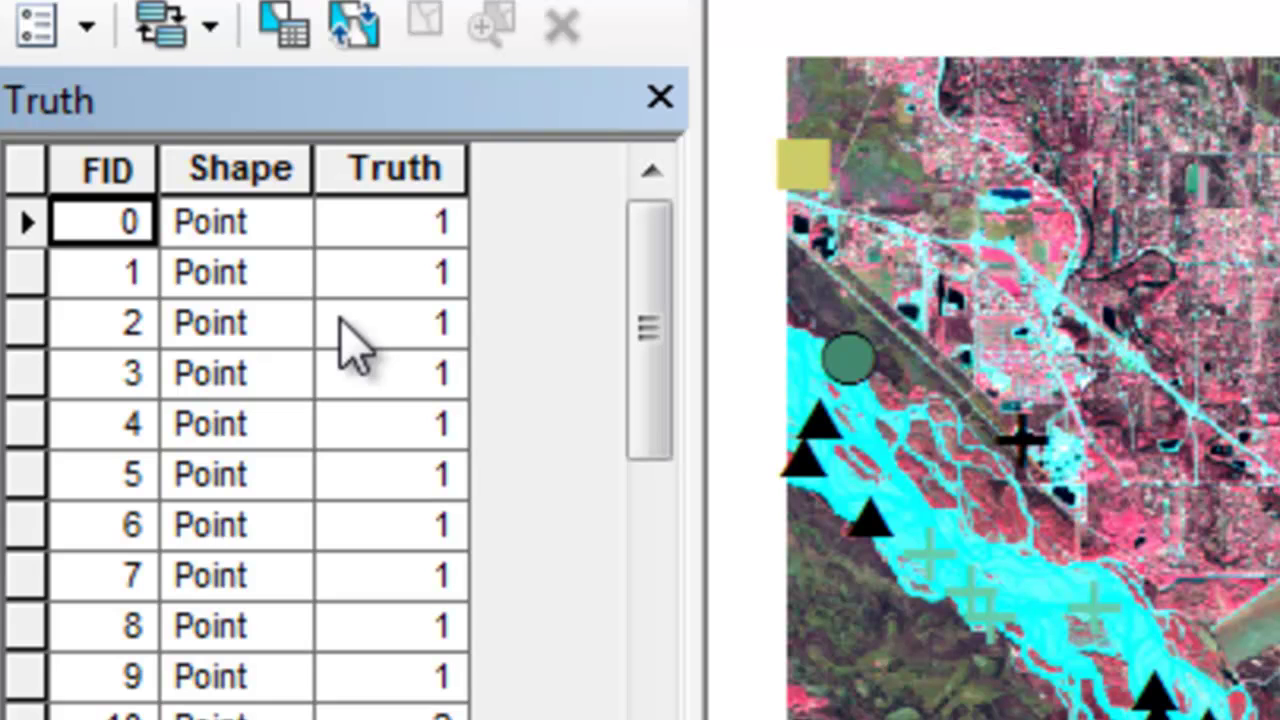
{"action": "double_click", "coordinate": [28, 222]}
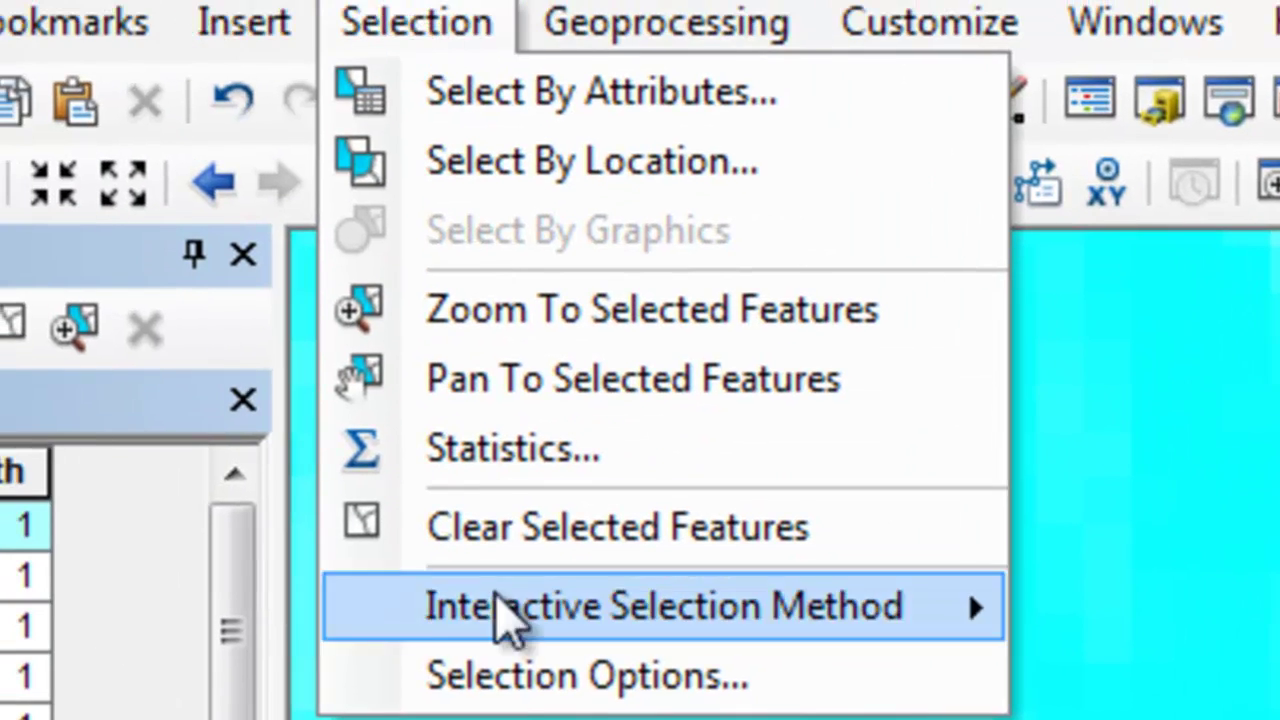
Open the selection options and compare the Truth point records with the class values of Output_MaxLikelihood.tif.
{"action": "left_click", "coordinate": [508, 690]}
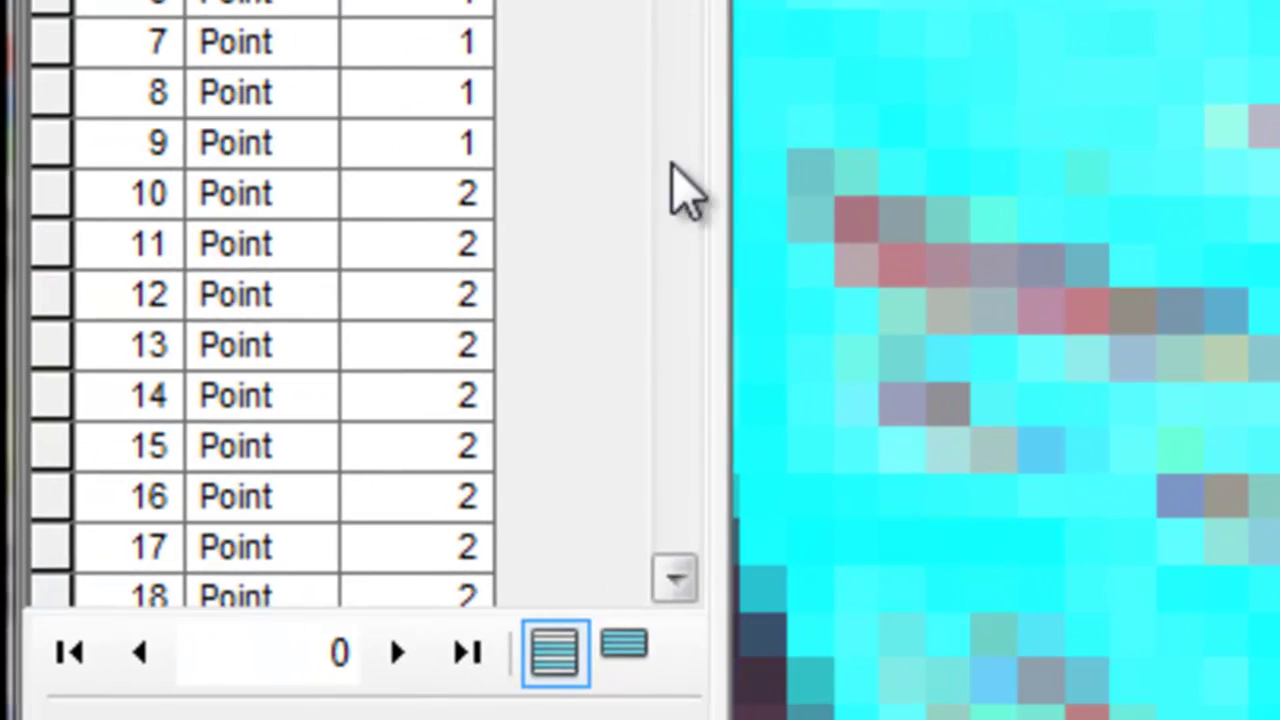
{"action": "scroll", "coordinate": [680, 14], "scroll_direction": "down", "scroll_amount": 3}
{"action": "scroll", "coordinate": [680, 14], "scroll_direction": "up", "scroll_amount": 3}
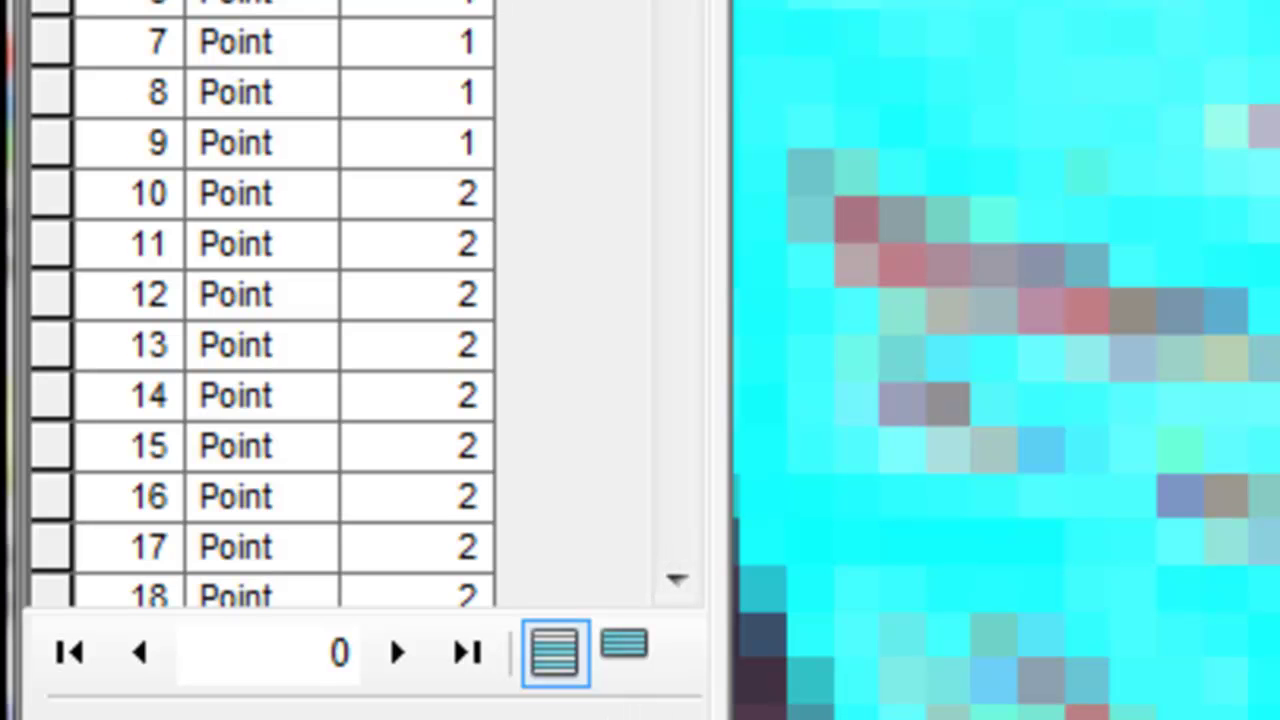
{"action": "left_click", "coordinate": [236, 547]}
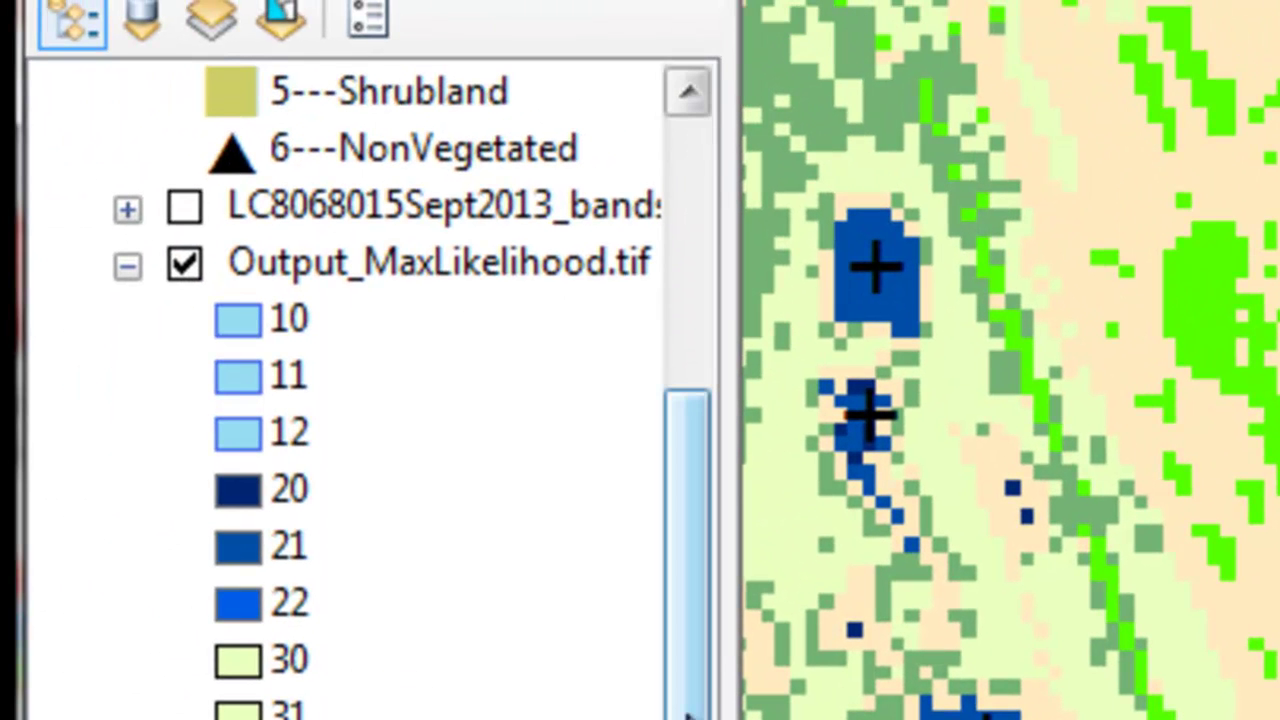
{"action": "left_click_drag", "start_coordinate": [694, 714], "coordinate": [651, 157]}
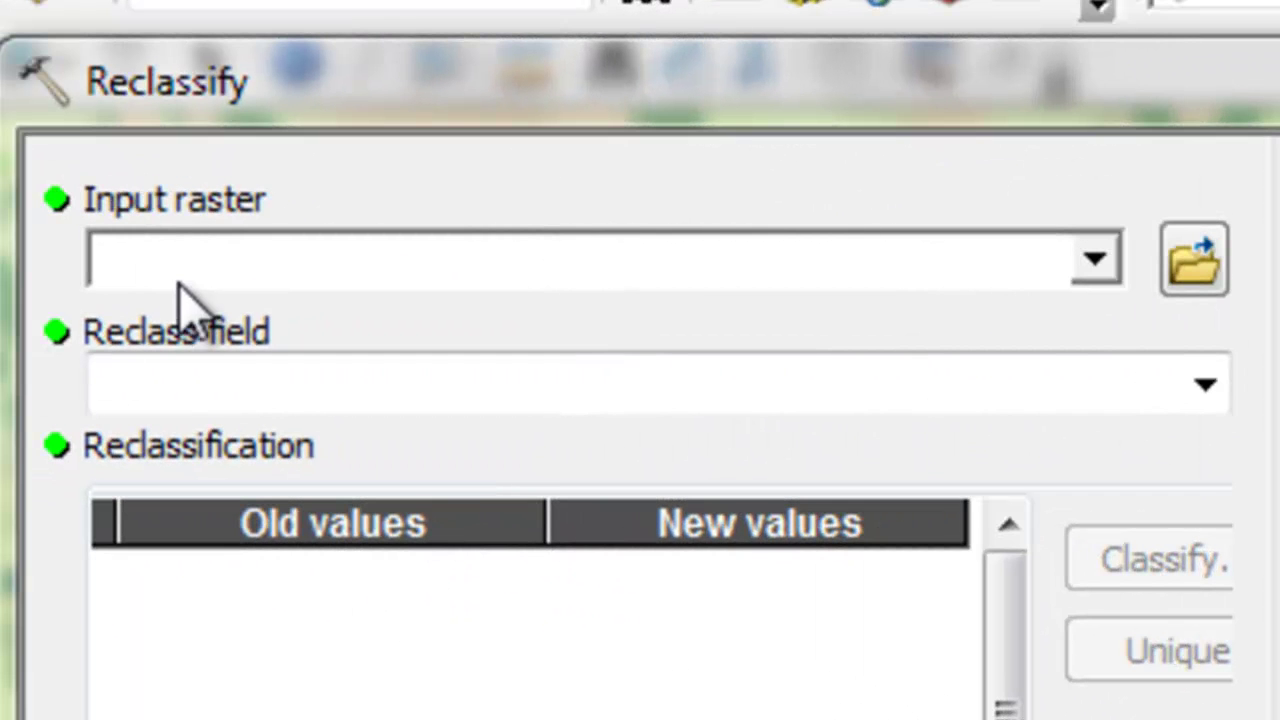
Load Output_MaxLikelihood.tif as the Reclassify input raster and assign new value 1 to old values 10, 11 and 12.
{"action": "left_click_drag", "start_coordinate": [0, 255], "coordinate": [126, 277]}
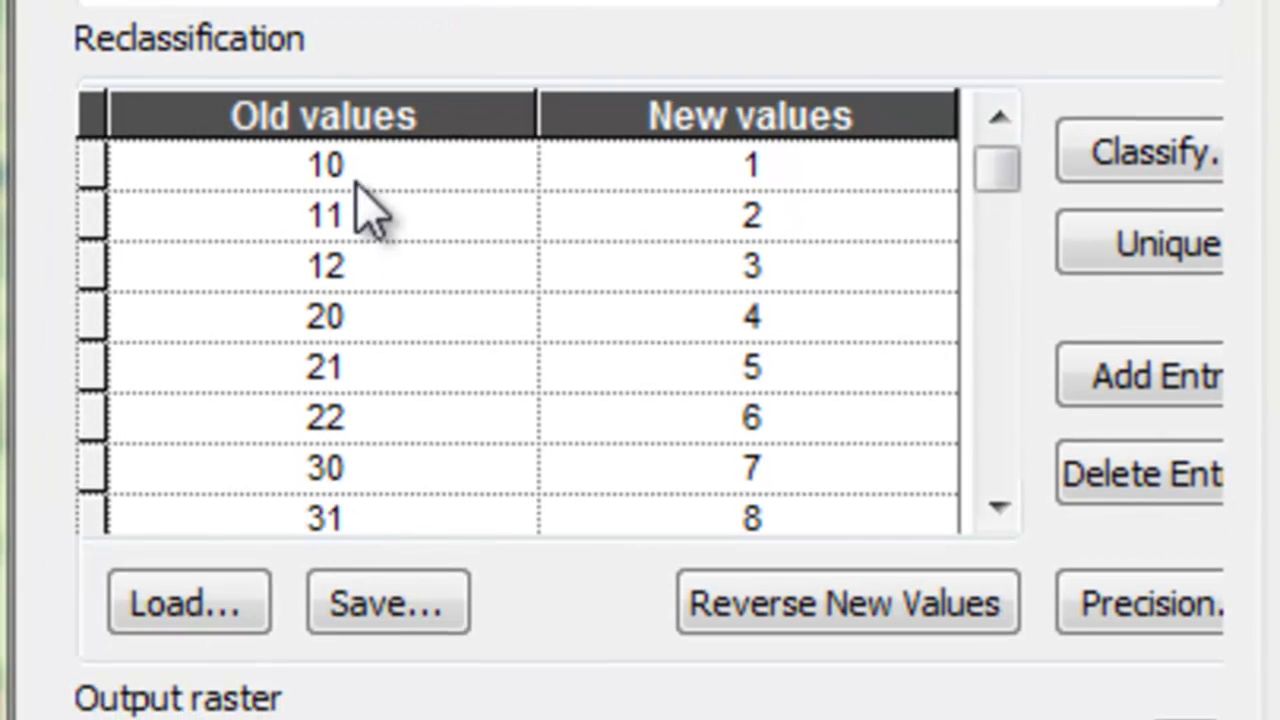
{"action": "left_click", "coordinate": [708, 172]}
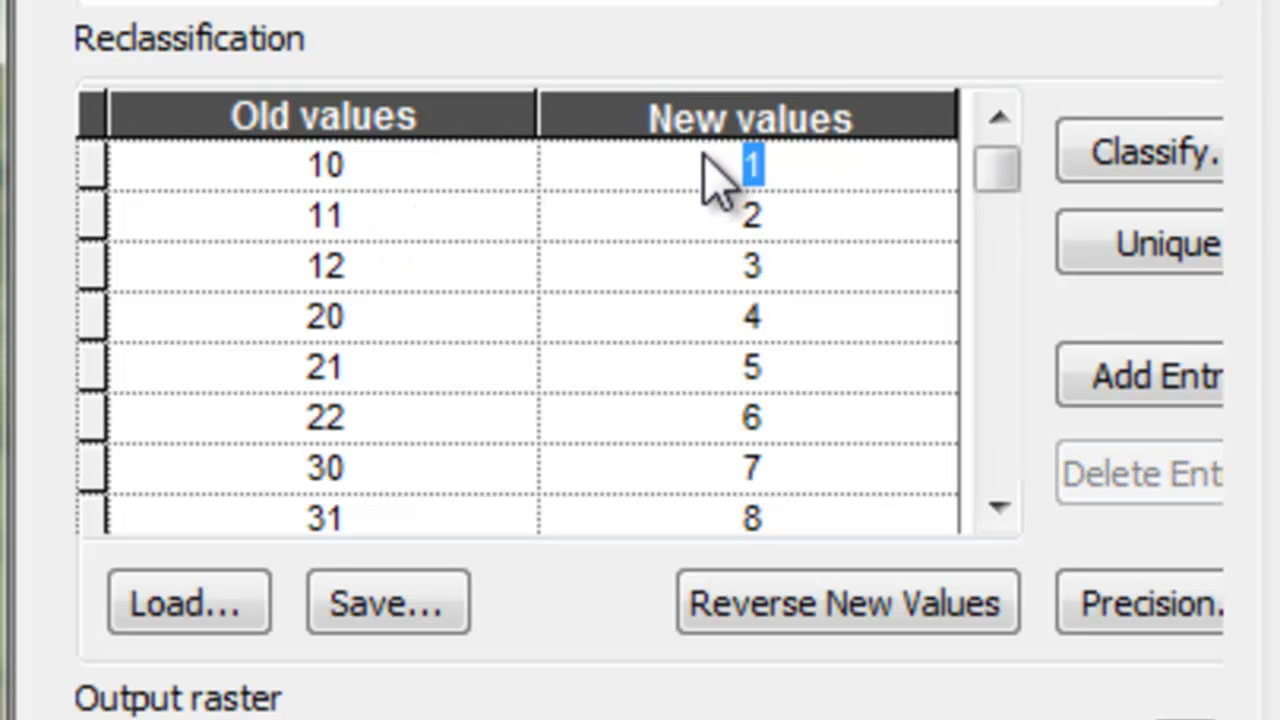
{"action": "type", "text": "1"}
{"action": "key", "text": "Return"}
{"action": "type", "text": "1"}
{"action": "key", "text": "Return"}
{"action": "type", "text": "1"}
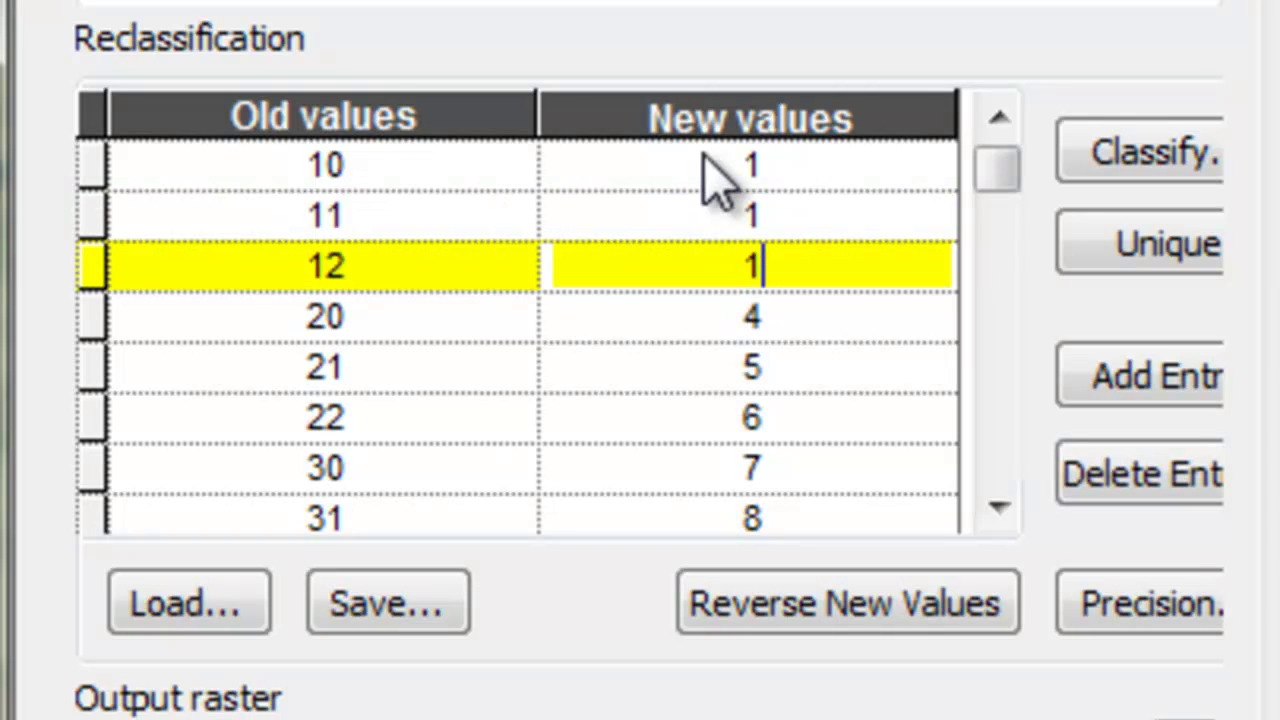
{"action": "key", "text": "Return"}
Assign new value 2 to old values 20, 21 and 22 in the reclassification table.
{"action": "type", "text": "2"}
{"action": "key", "text": "Return"}
{"action": "type", "text": "2"}
{"action": "key", "text": "Return"}
{"action": "type", "text": "2"}
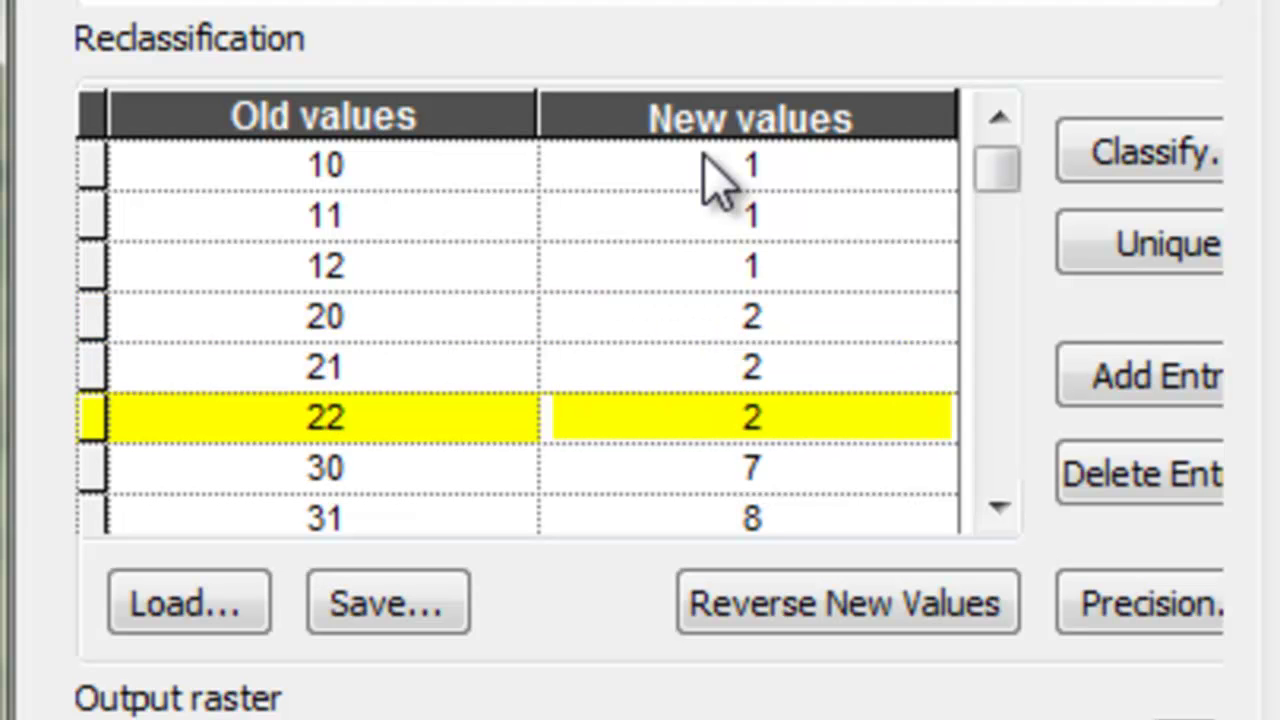
{"action": "key", "text": "Return"}
Assign new value 6 to old values 60, 61 and 62 and run Reclassify with output raster C:\test\supervised_classification_data\Predict.tif.
{"action": "key", "text": "Return"}
{"action": "key", "text": "Return"}
{"action": "key", "text": "Return"}
{"action": "key", "text": "Return"}
{"action": "key", "text": "Return"}
{"action": "key", "text": "Return"}
{"action": "key", "text": "Return"}
{"action": "key", "text": "Return"}
{"action": "key", "text": "Return"}
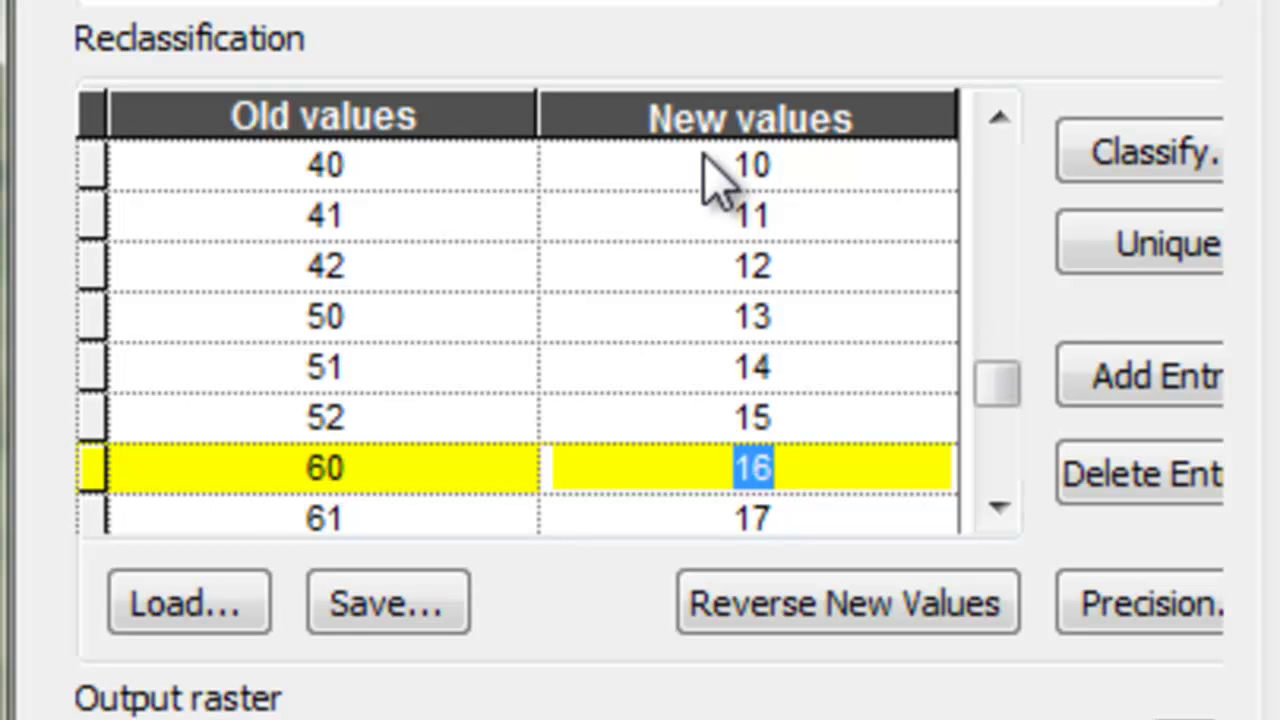
{"action": "type", "text": "6"}
{"action": "key", "text": "Return"}
{"action": "type", "text": "6"}
{"action": "key", "text": "Return"}
{"action": "type", "text": "6"}
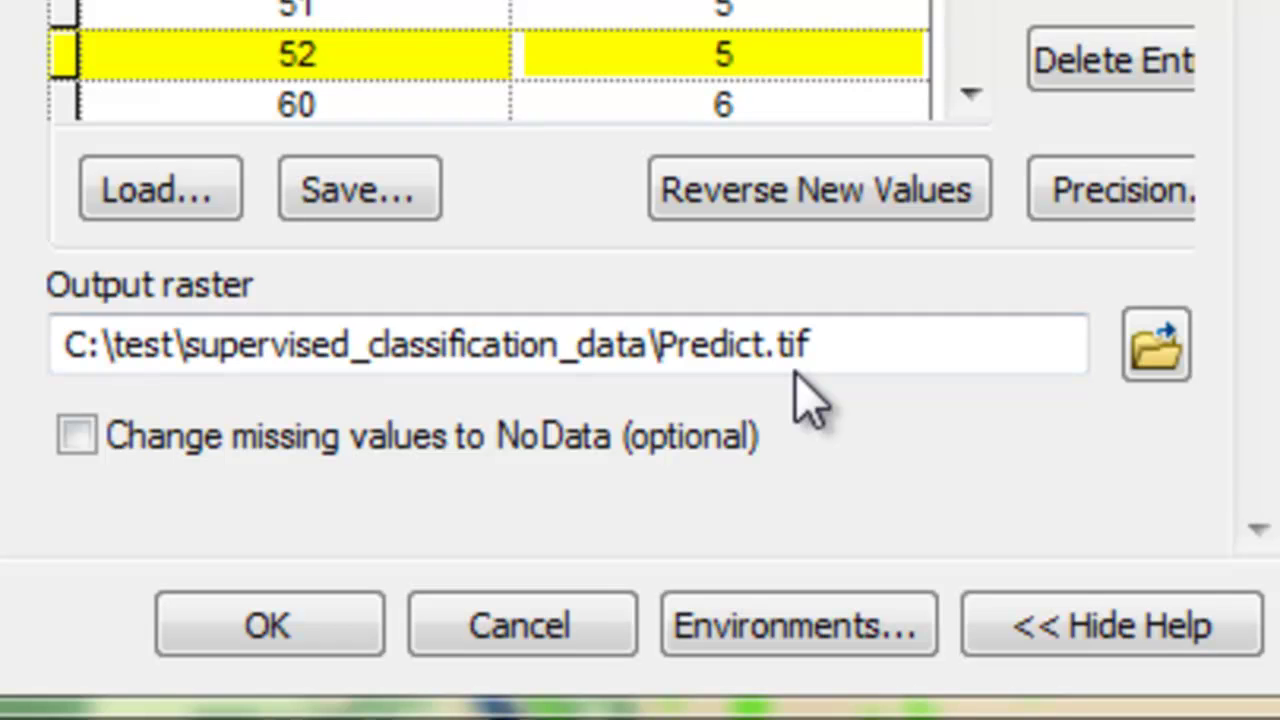
{"action": "left_click", "coordinate": [266, 640]}
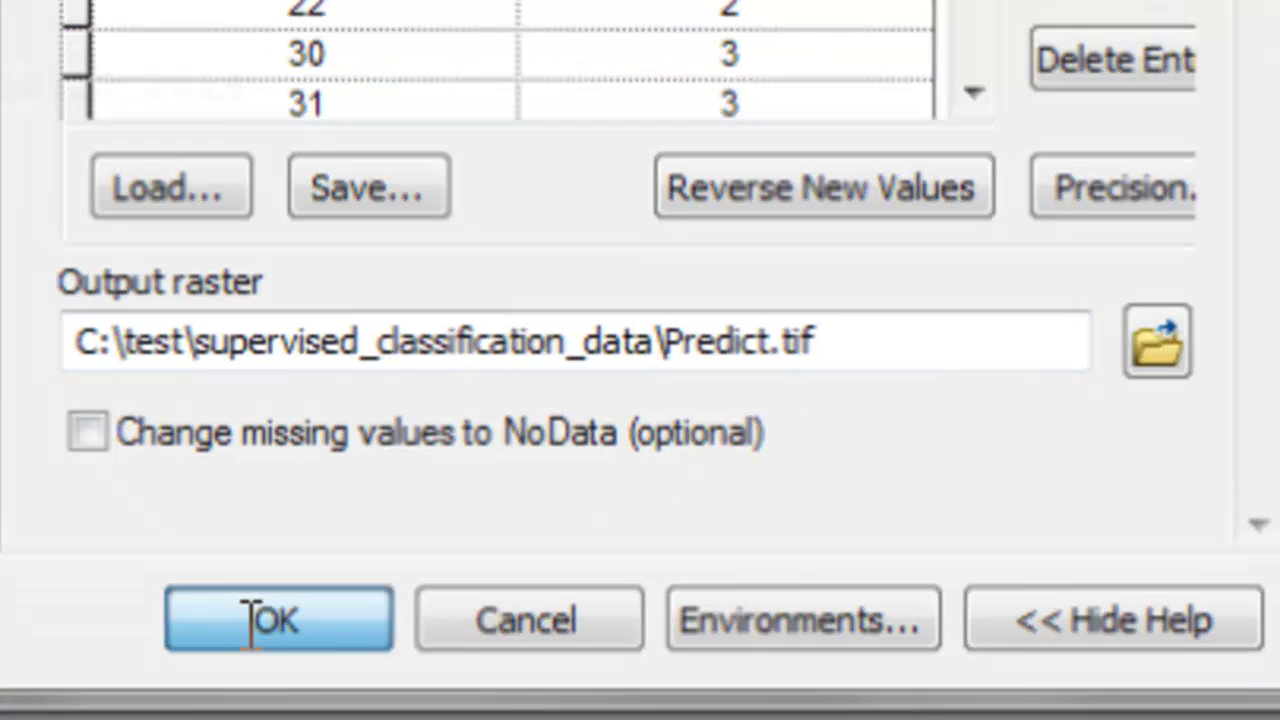
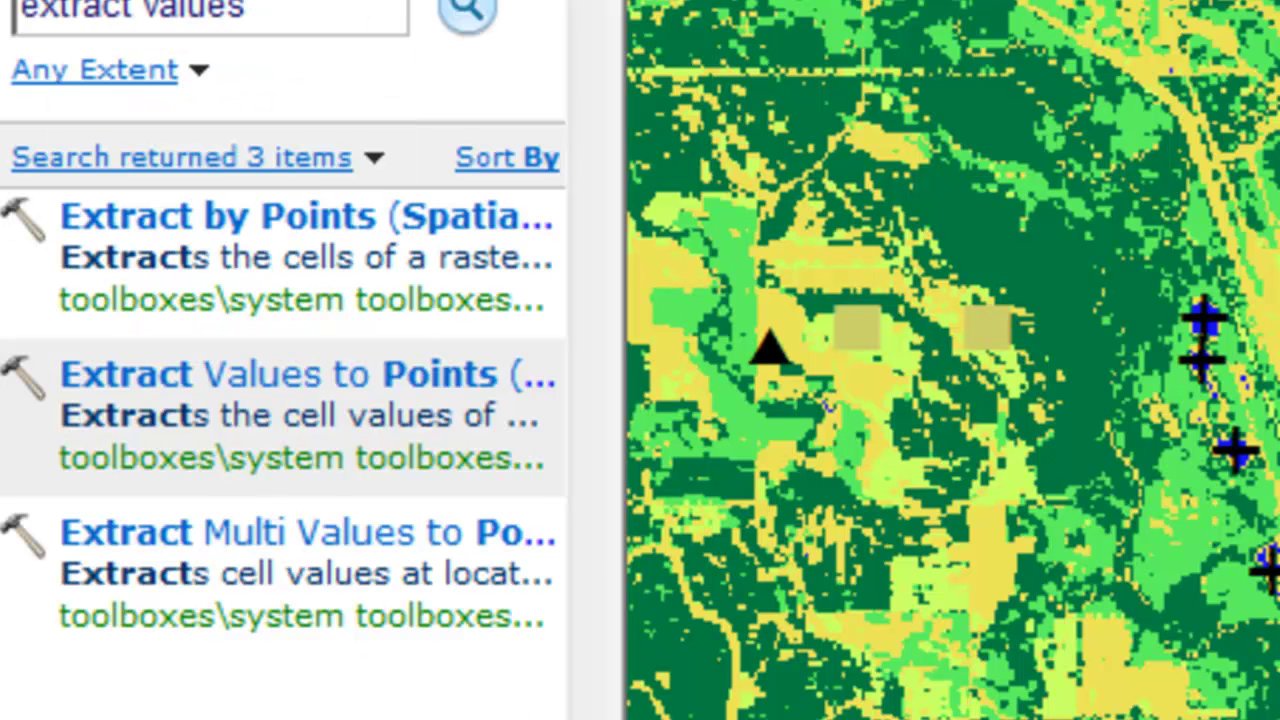
Search the tools for "extract values to points" and open the Extract Values to Points tool.
{"action": "left_click", "coordinate": [265, 9]}
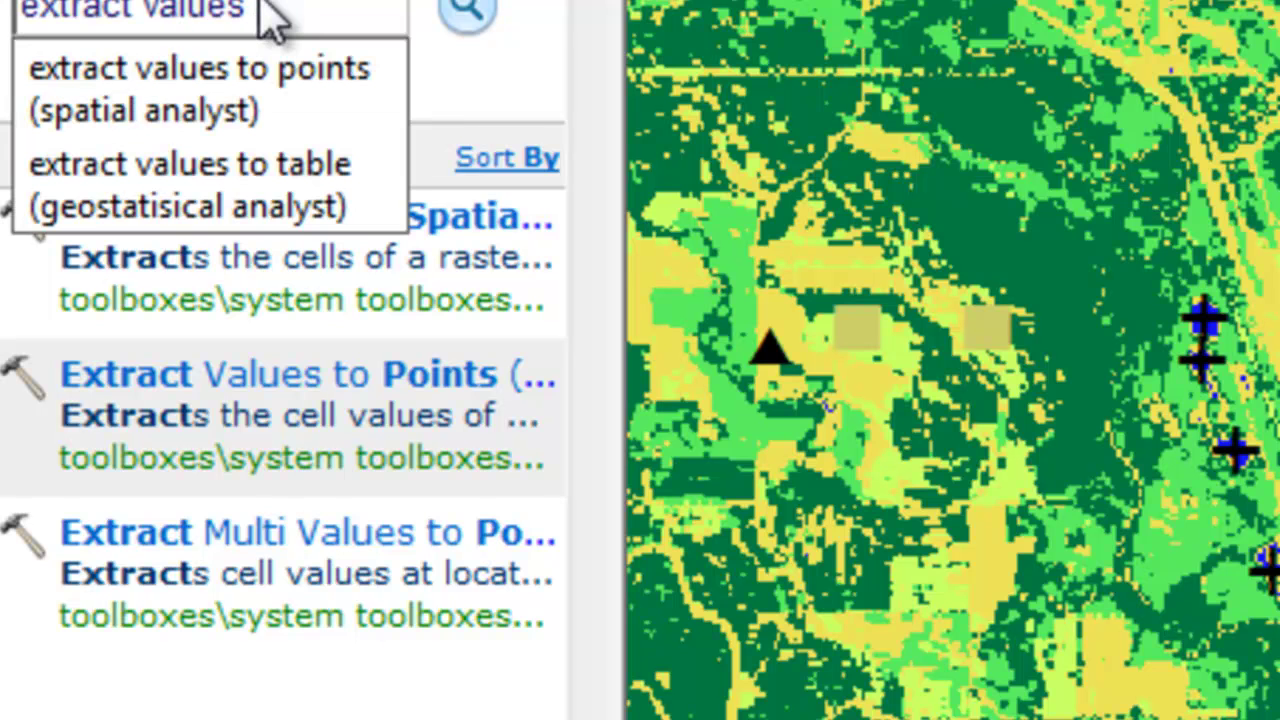
{"action": "left_click", "coordinate": [248, 98]}
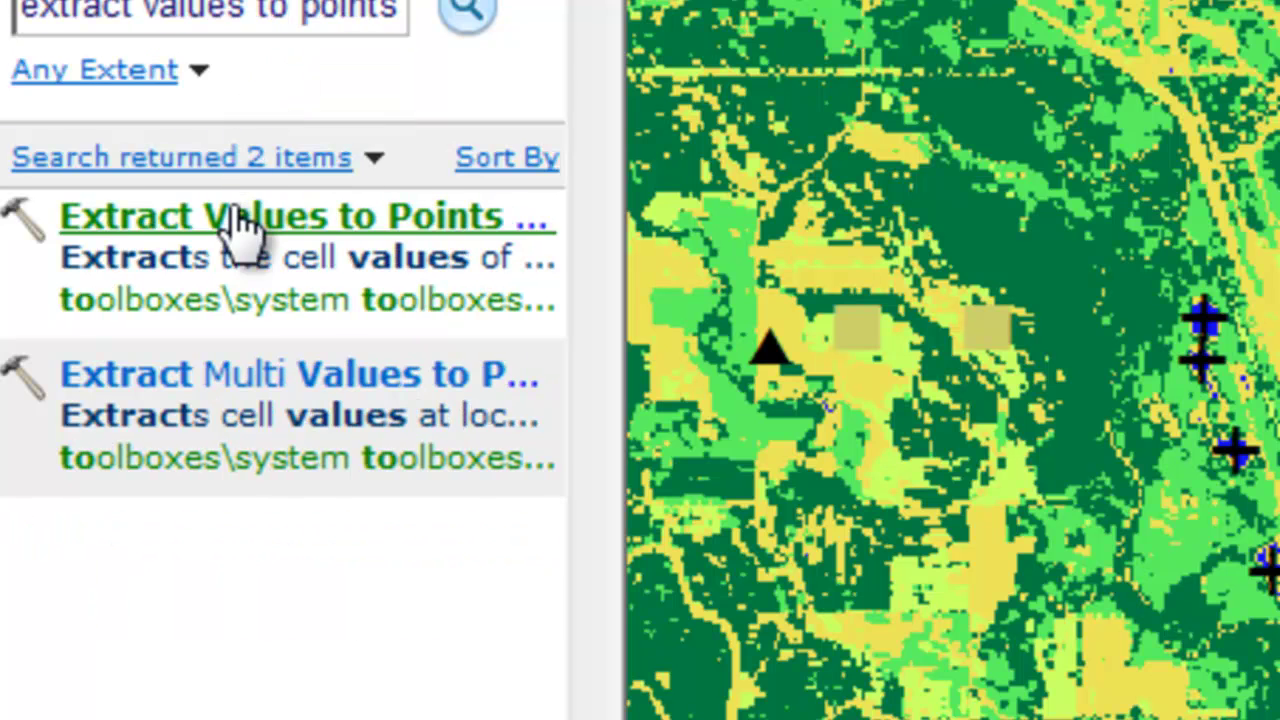
{"action": "left_click", "coordinate": [242, 222]}
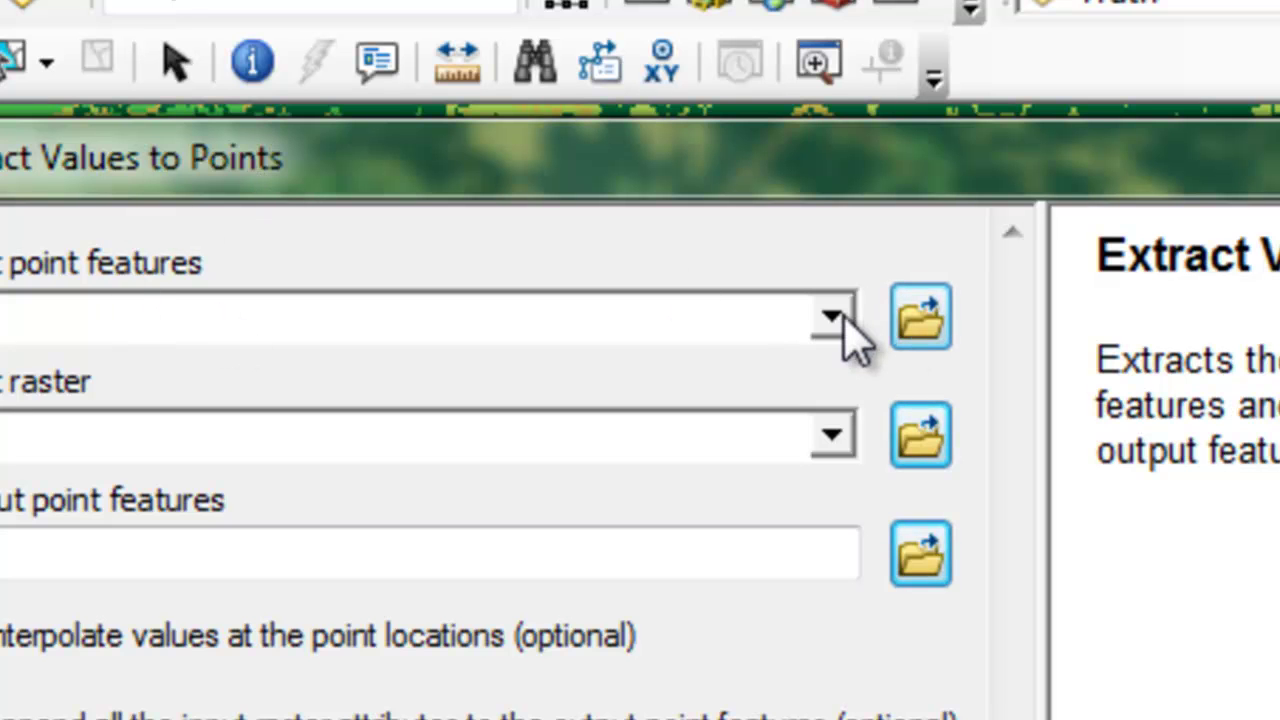
Set Truth as the input point features and Predict.tif as the input raster for Extract Values to Points.
{"action": "left_click", "coordinate": [832, 318]}
{"action": "left_click", "coordinate": [88, 375]}
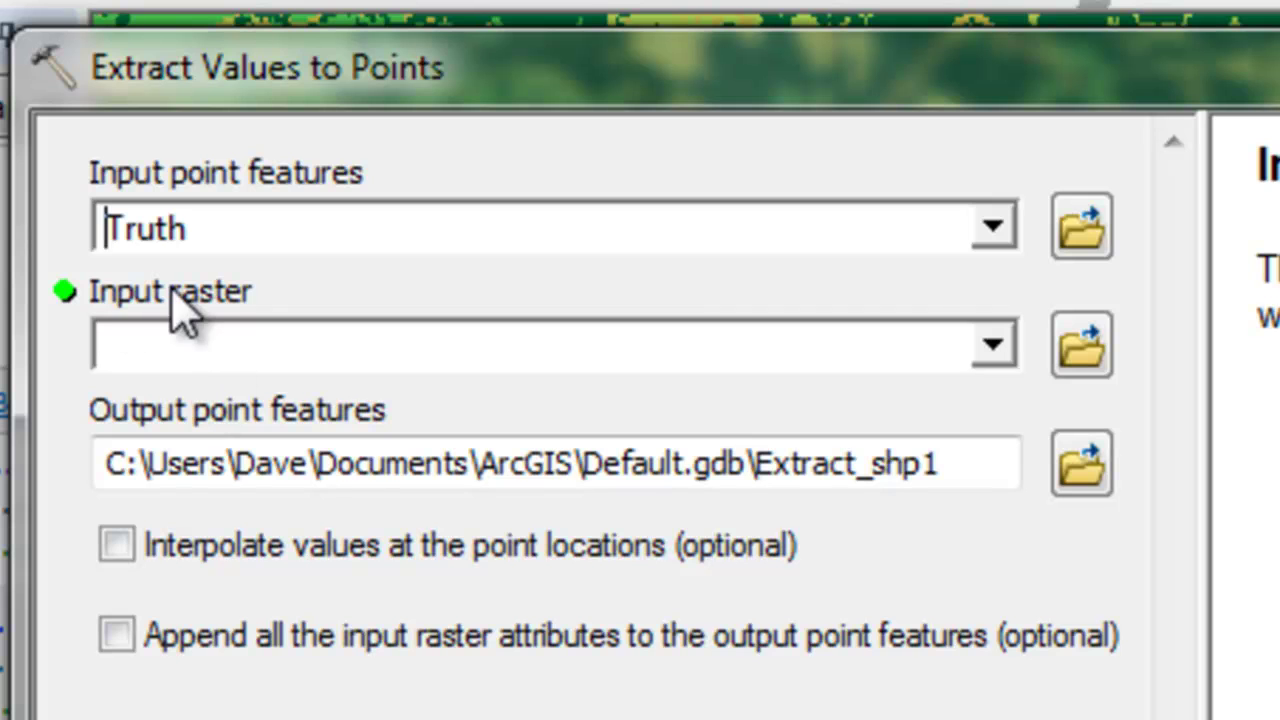
{"action": "left_click", "coordinate": [990, 345]}
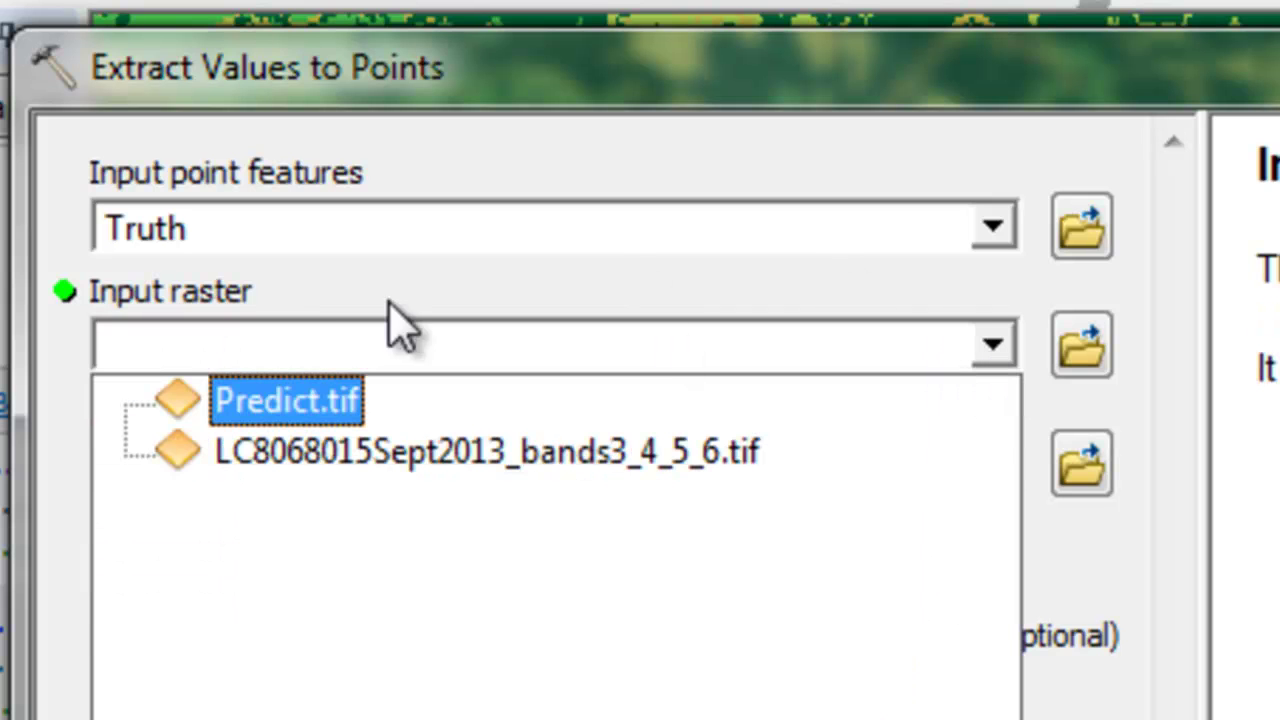
{"action": "left_click", "coordinate": [268, 412]}
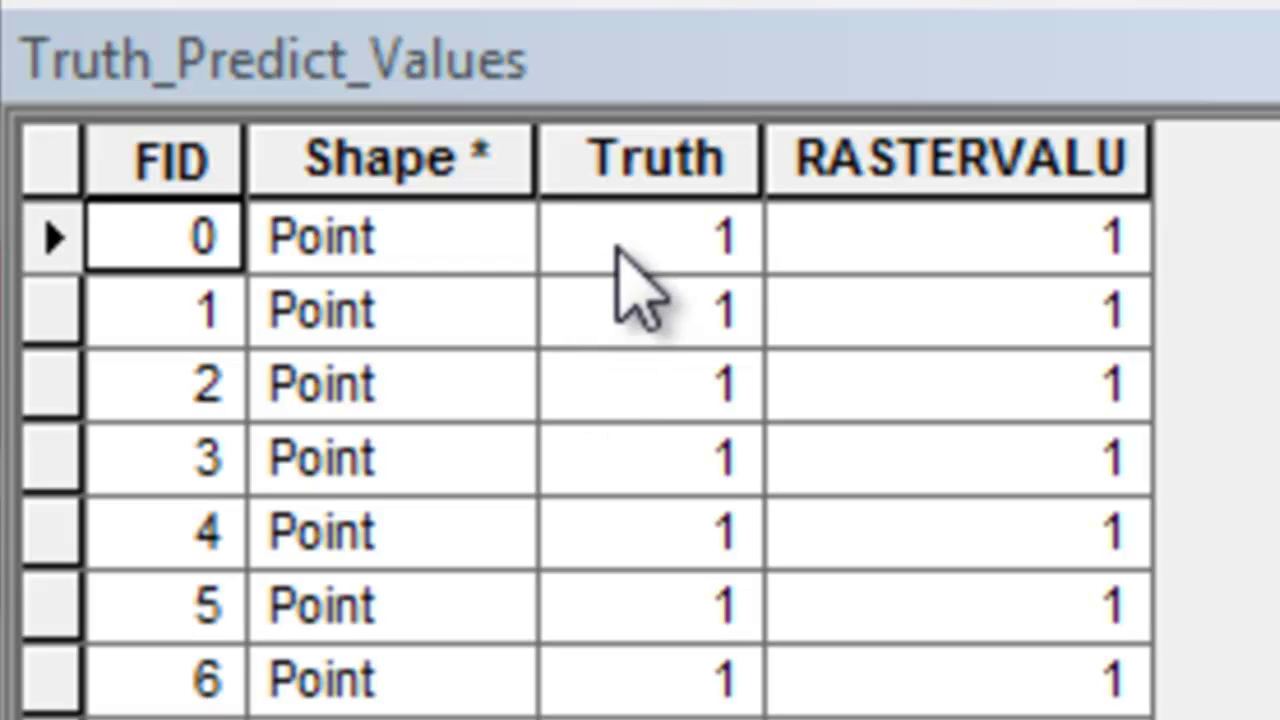
Add a Short Integer field named PREDICT to the Truth_Predict_Values table.
{"action": "left_click", "coordinate": [642, 166]}
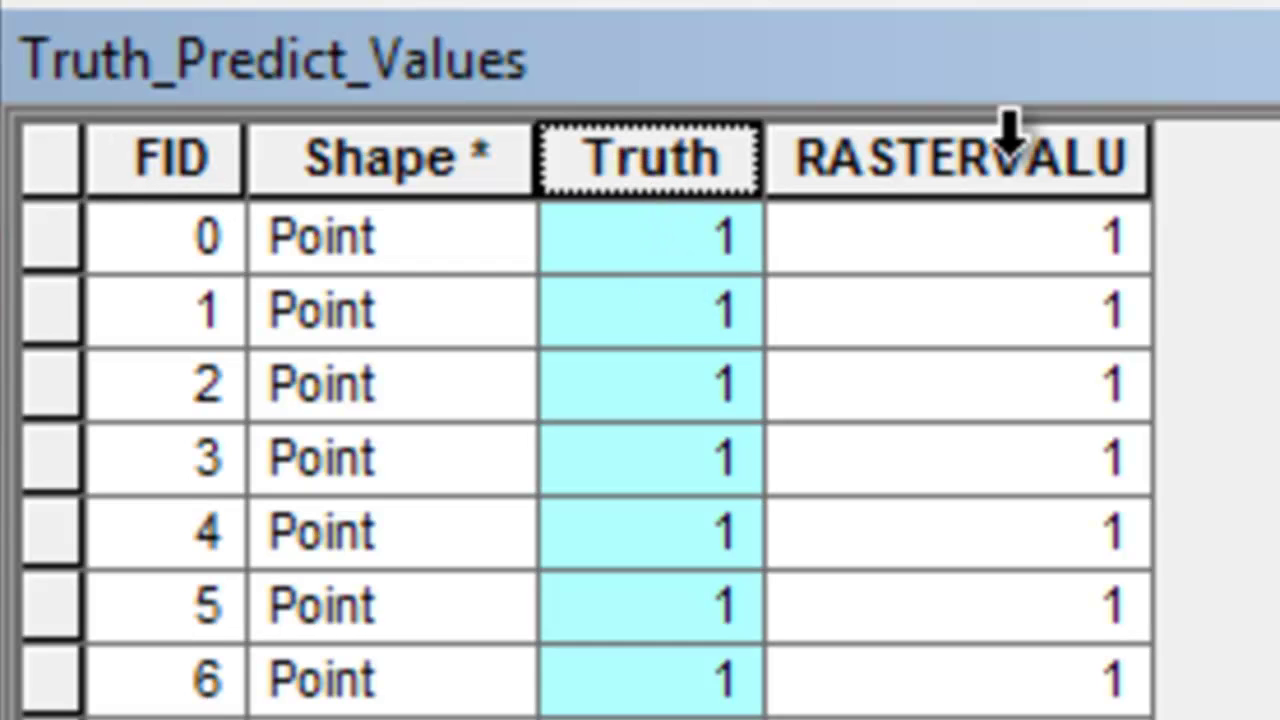
{"action": "left_click", "coordinate": [1008, 140]}
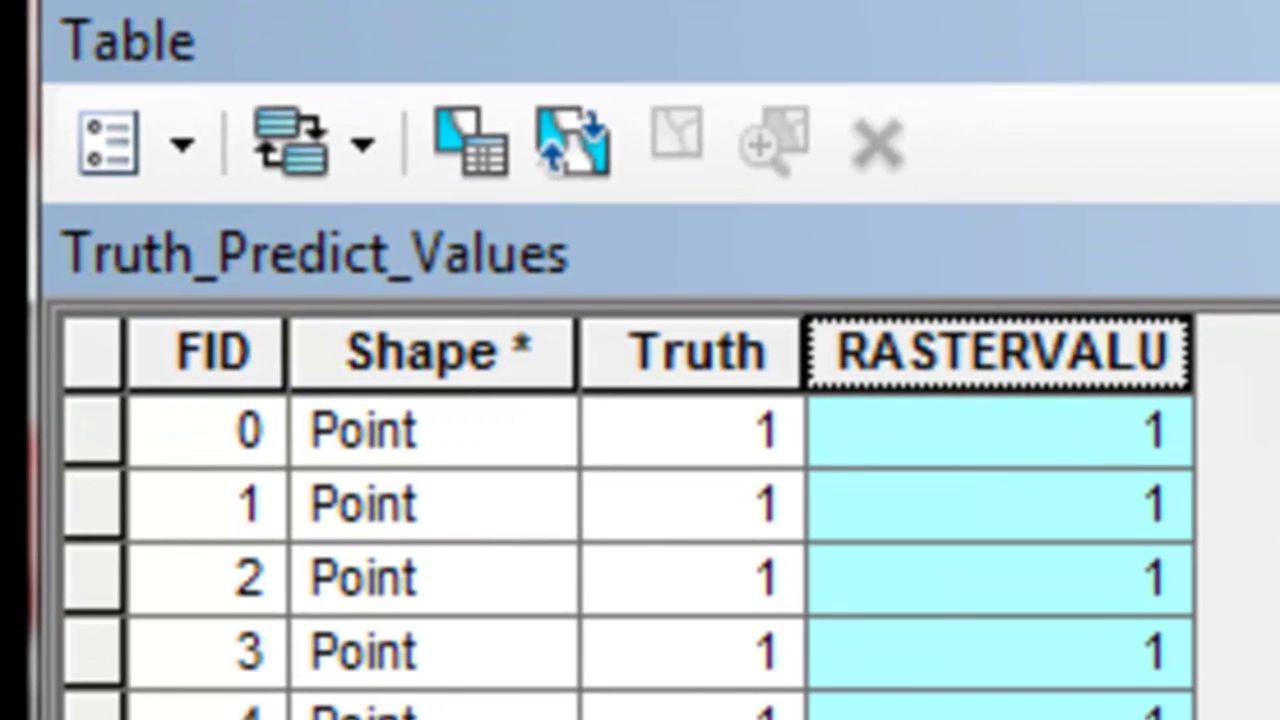
{"action": "left_click", "coordinate": [130, 145]}
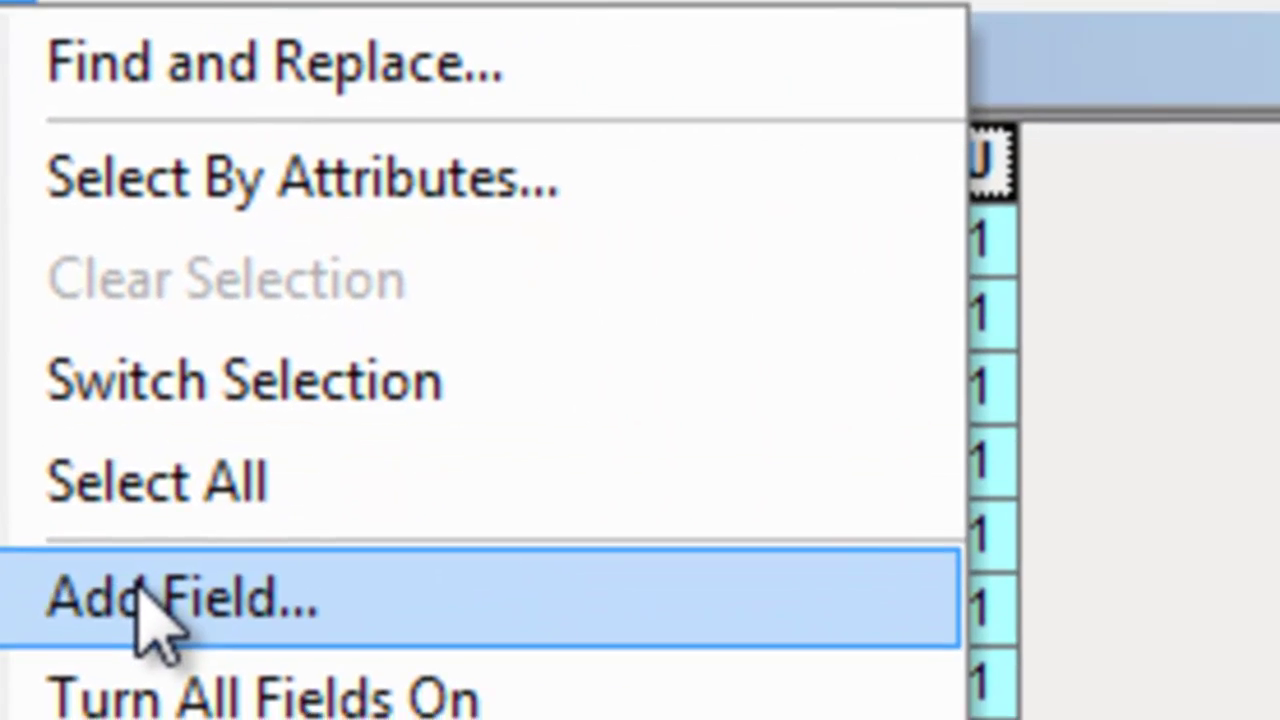
{"action": "left_click", "coordinate": [215, 600]}
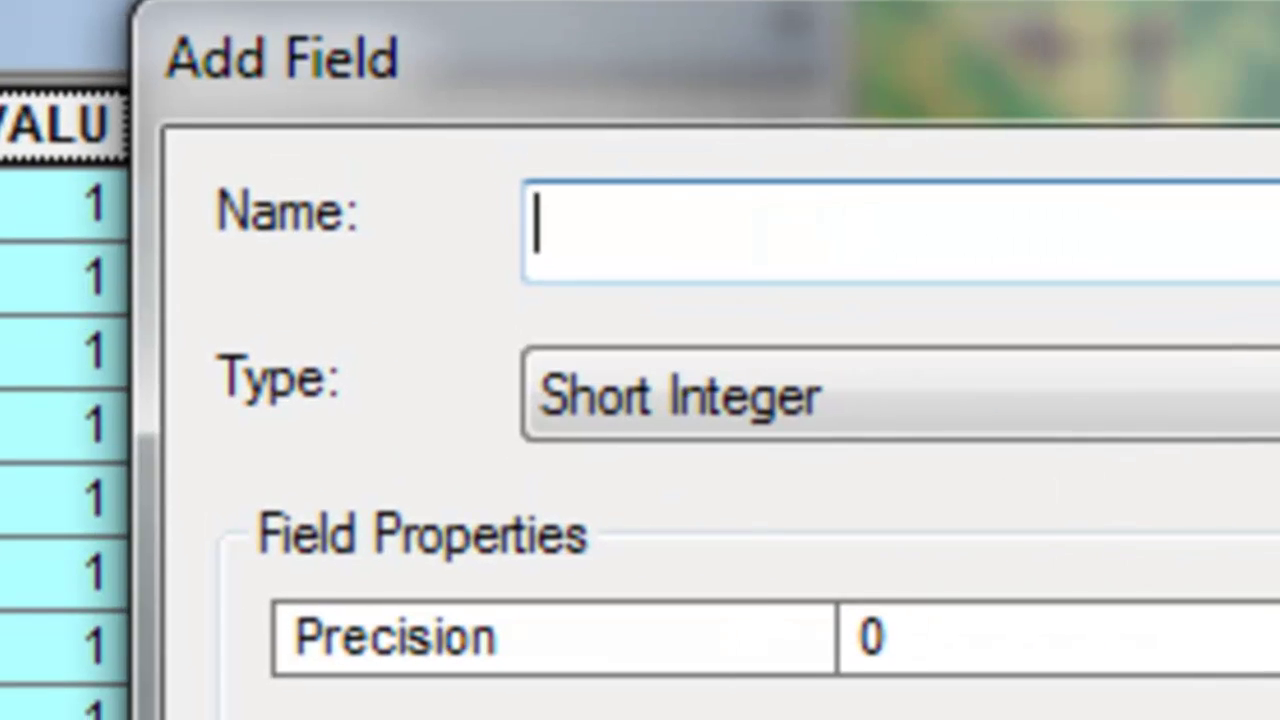
{"action": "type", "text": "p"}
{"action": "key", "text": "BackSpace"}
{"action": "type", "text": "PREDICT"}
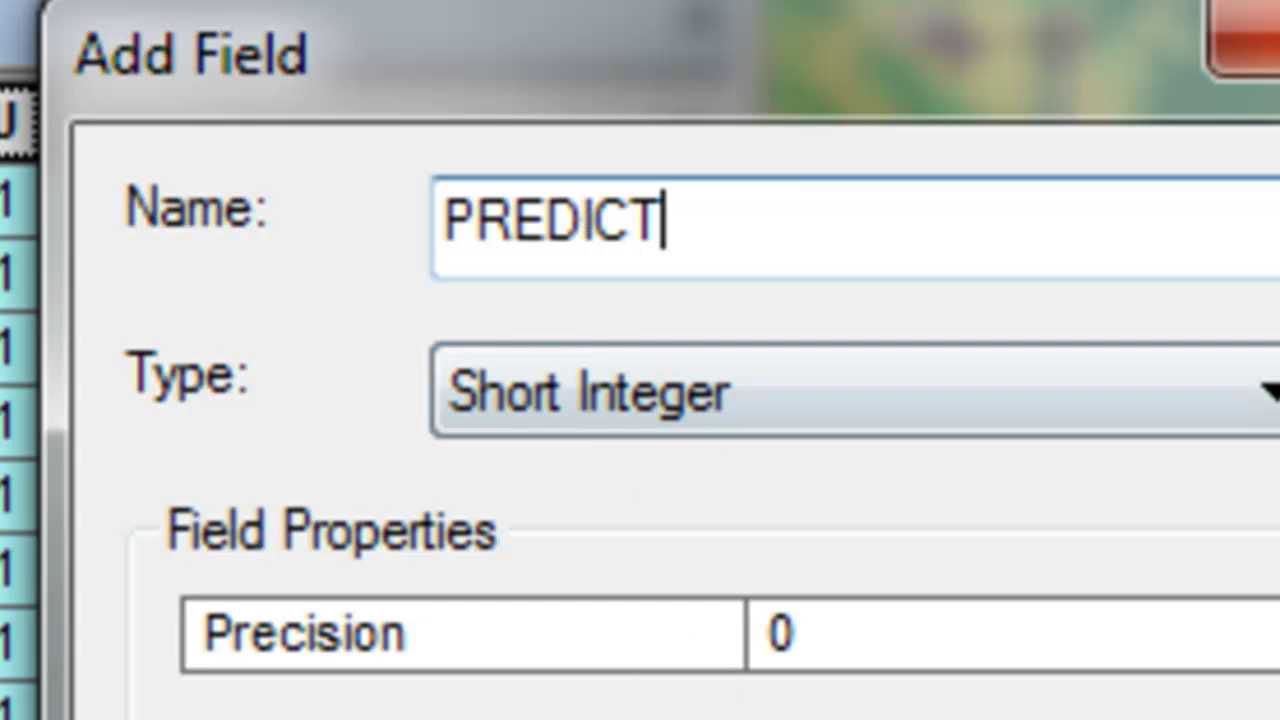
{"action": "key", "text": "Return"}
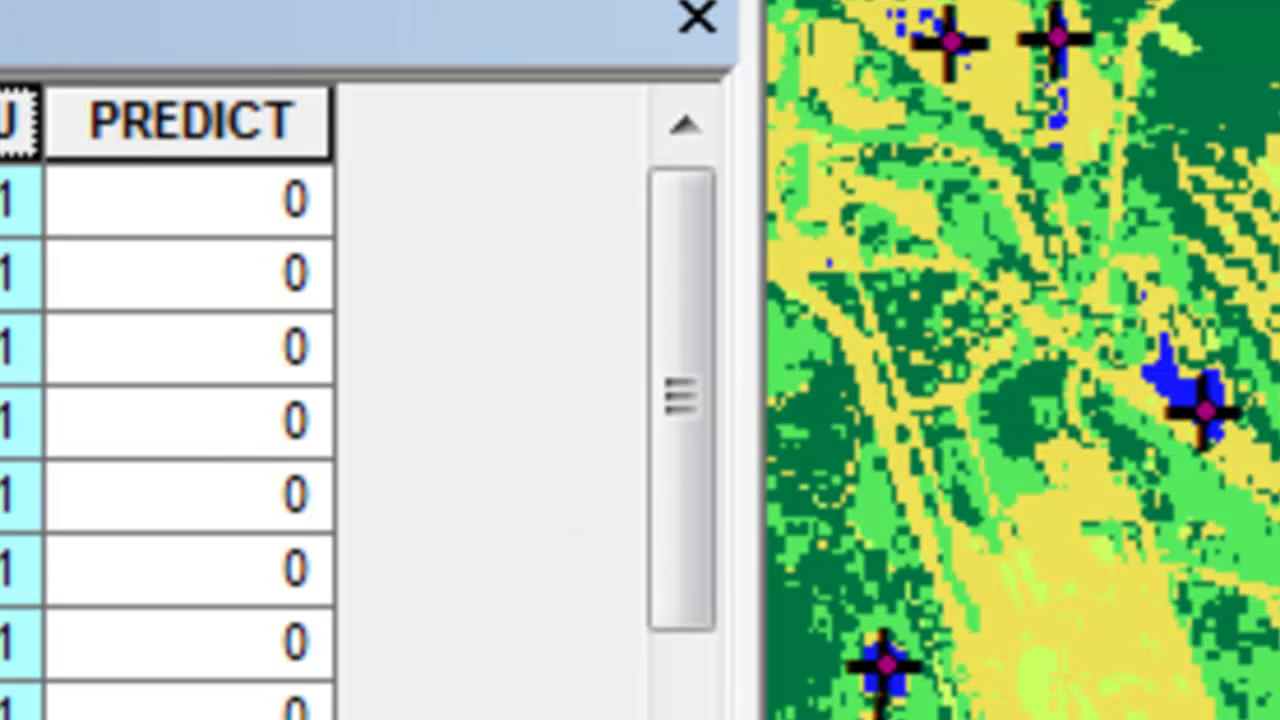
Calculate the PREDICT field with the Field Calculator expression [RASTERVALU].
{"action": "left_click", "coordinate": [268, 125]}
{"action": "right_click", "coordinate": [271, 112]}
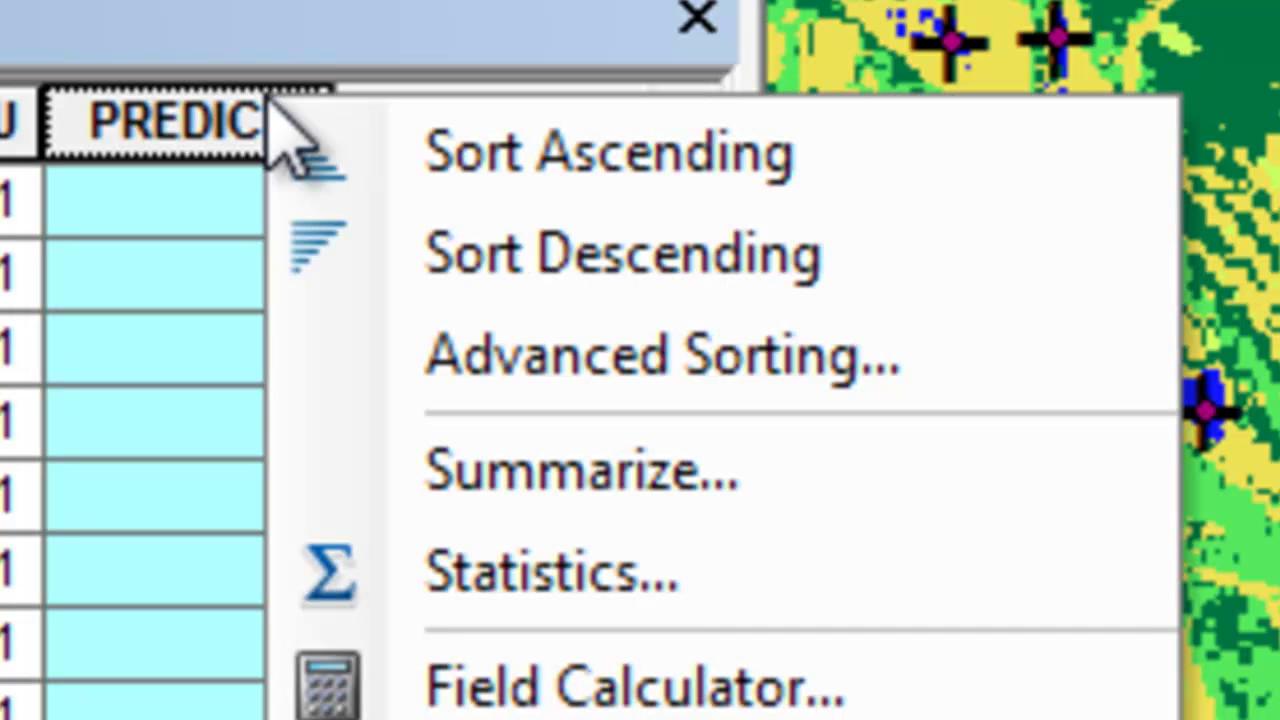
{"action": "left_click", "coordinate": [493, 712]}
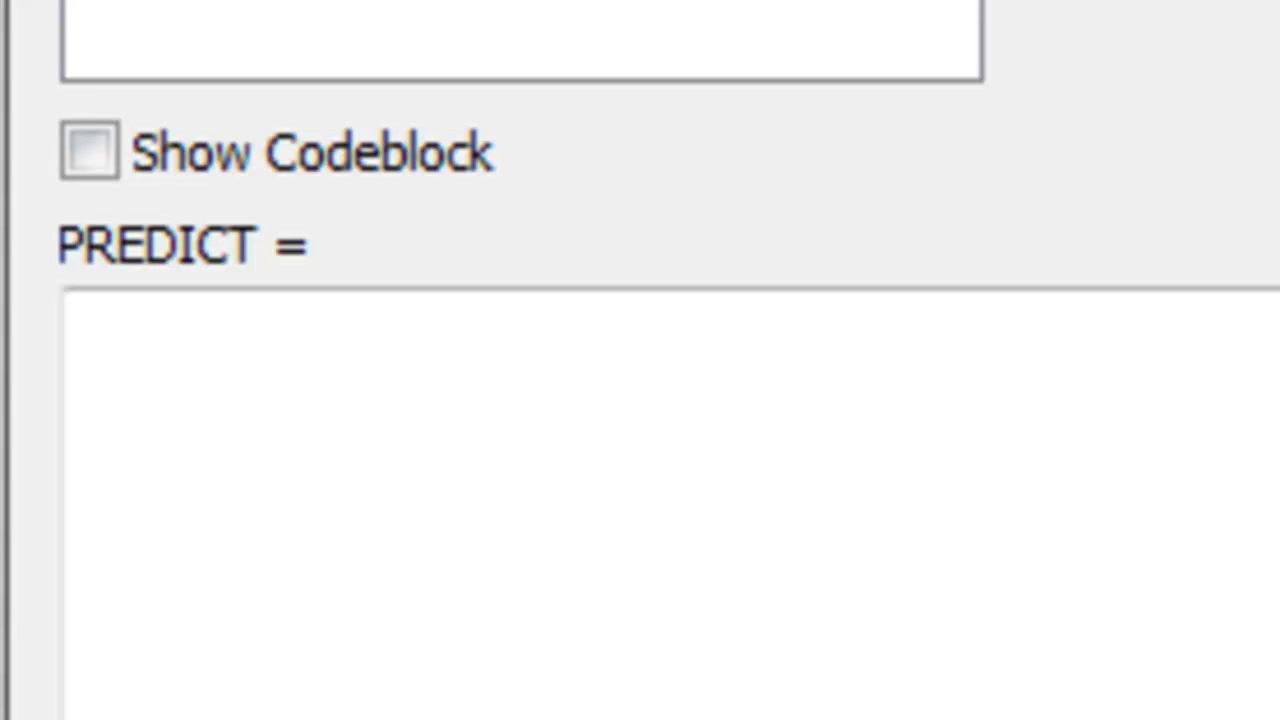
{"action": "type", "text": "[RASTERVALU]"}
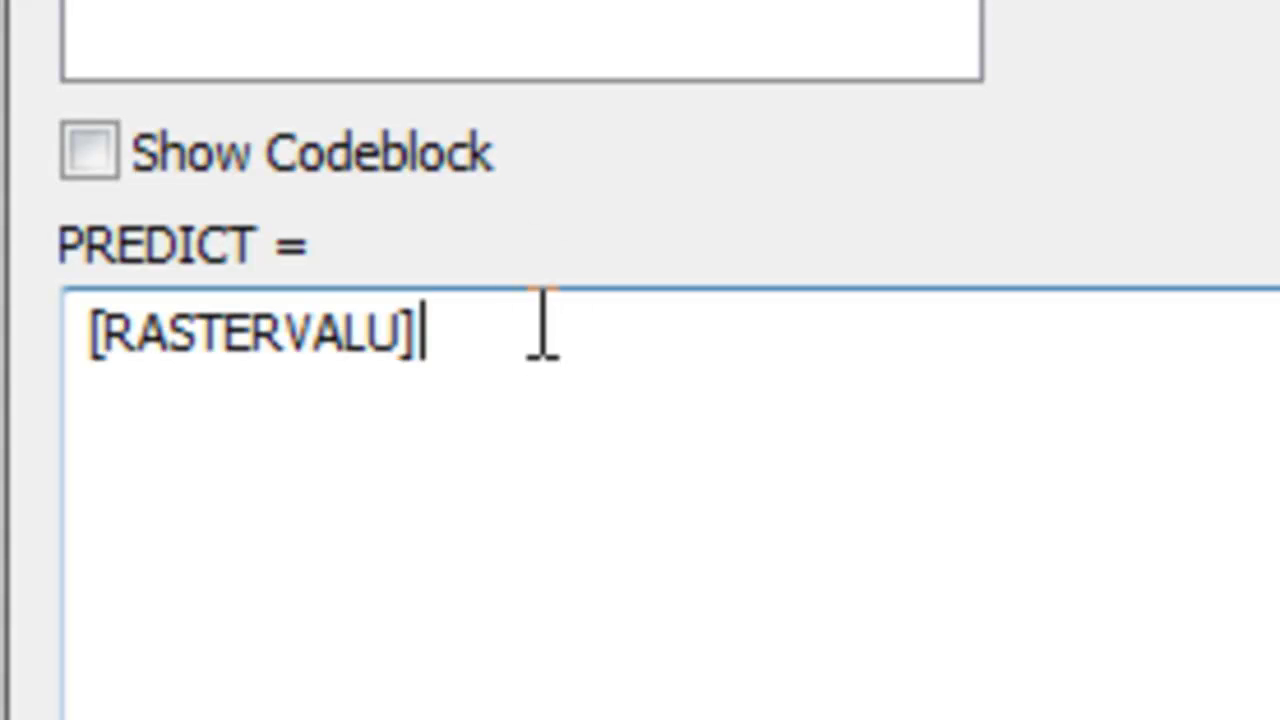
{"action": "key", "text": "Return"}
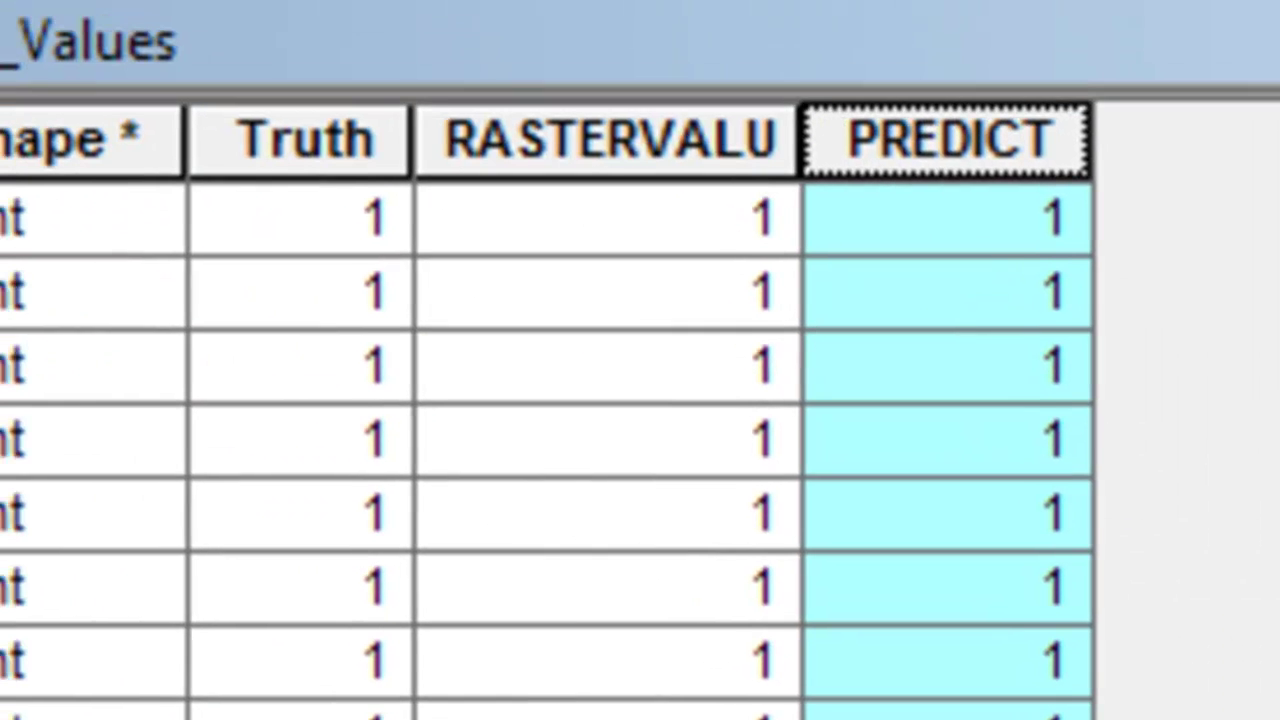
Delete the RASTERVALU field from the Truth_Predict_Values table and look over the first Truth values.
{"action": "left_click", "coordinate": [585, 140]}
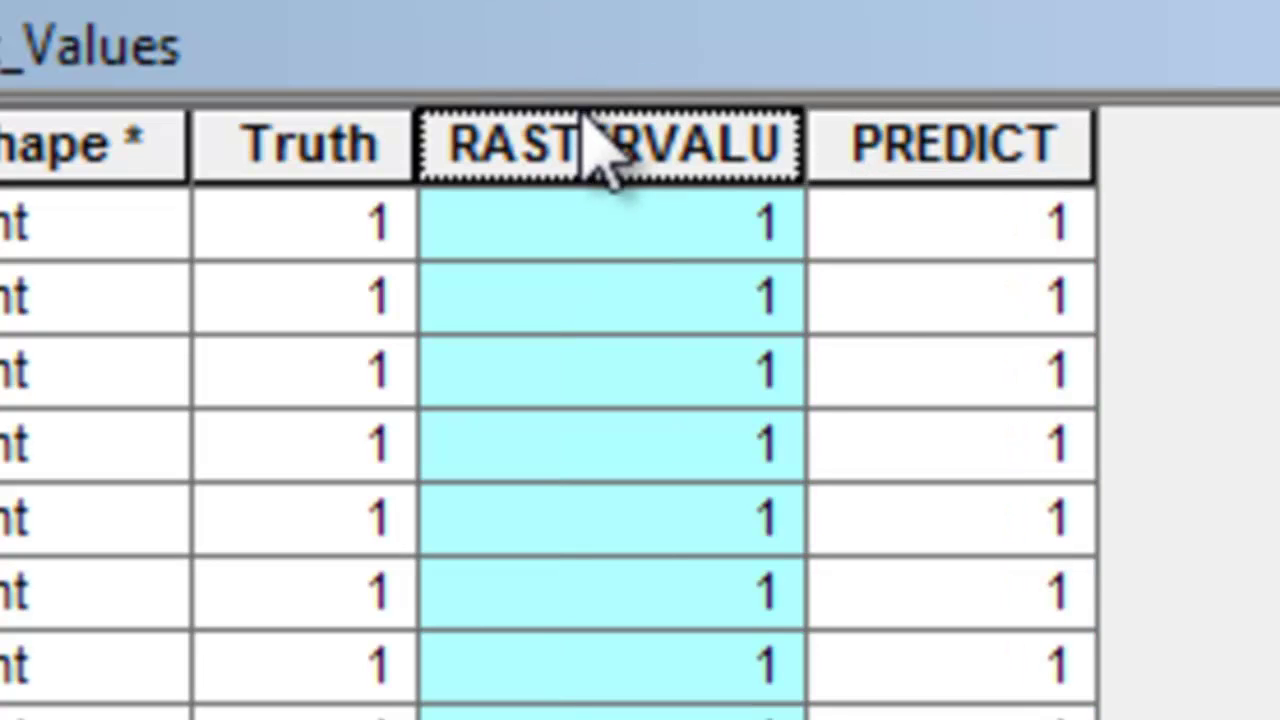
{"action": "key", "text": "Delete"}
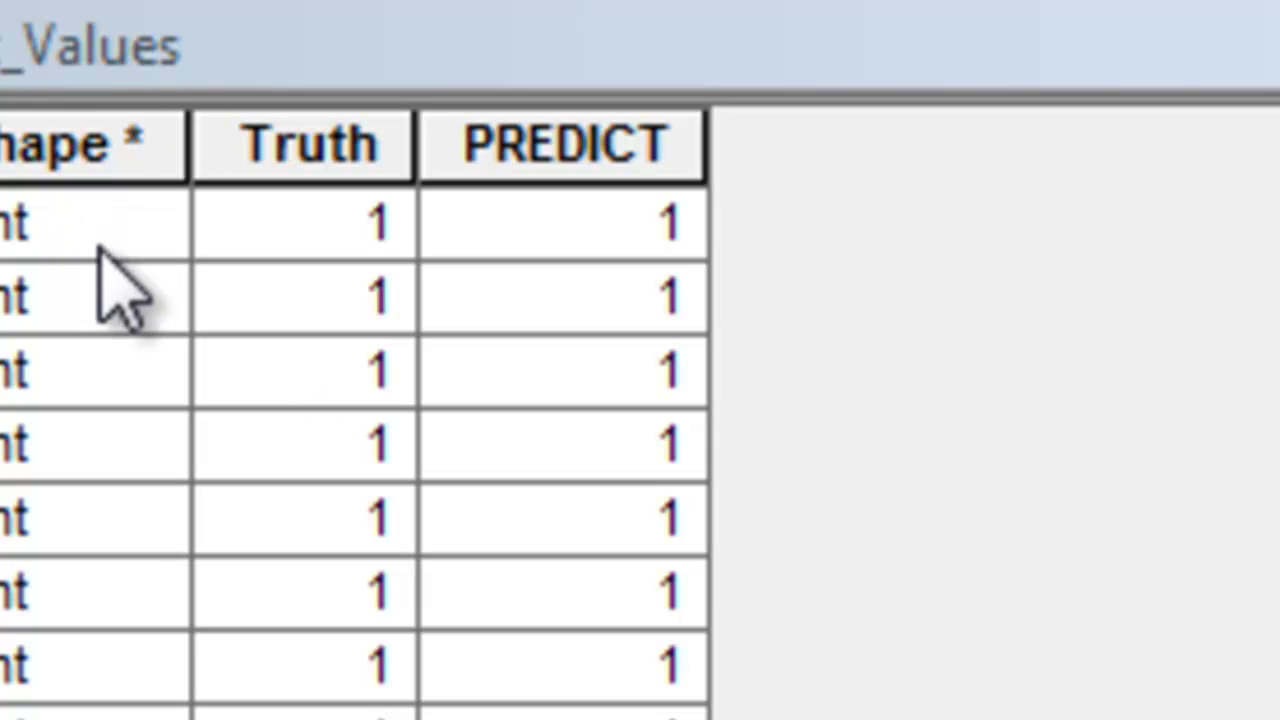
{"action": "left_click", "coordinate": [280, 226]}
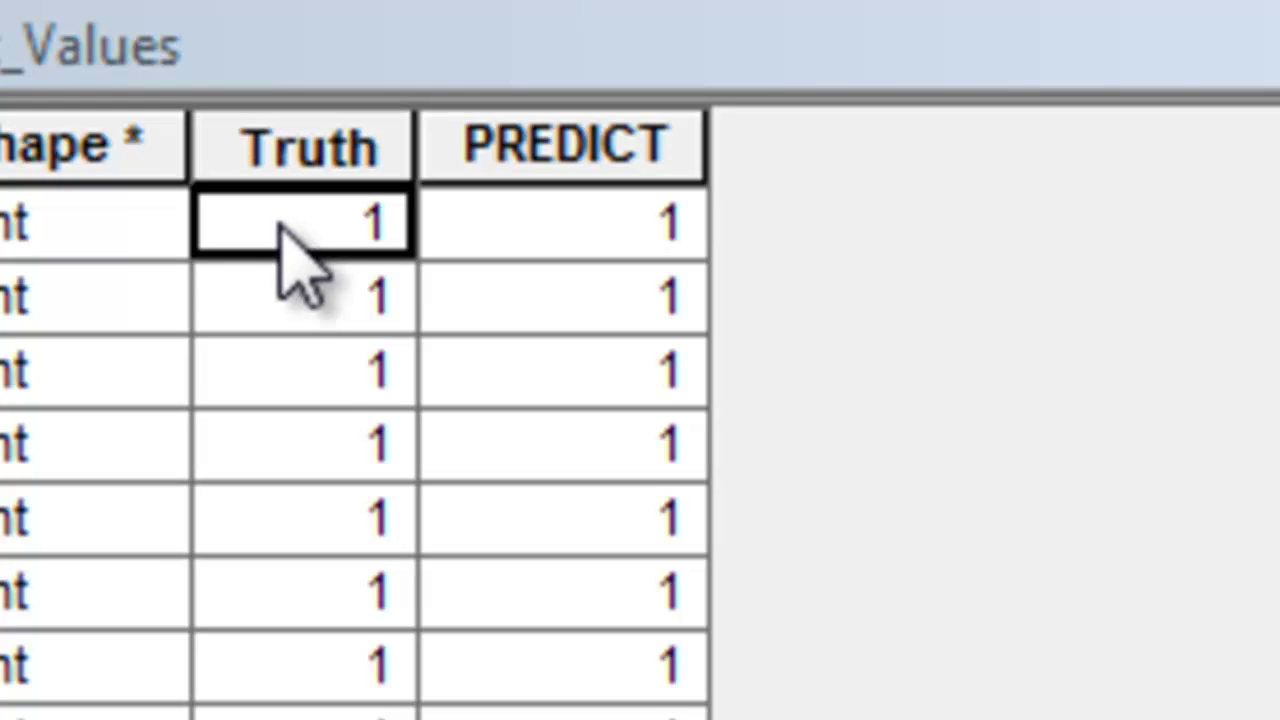
{"action": "left_click", "coordinate": [288, 362]}
{"action": "left_click", "coordinate": [296, 445]}
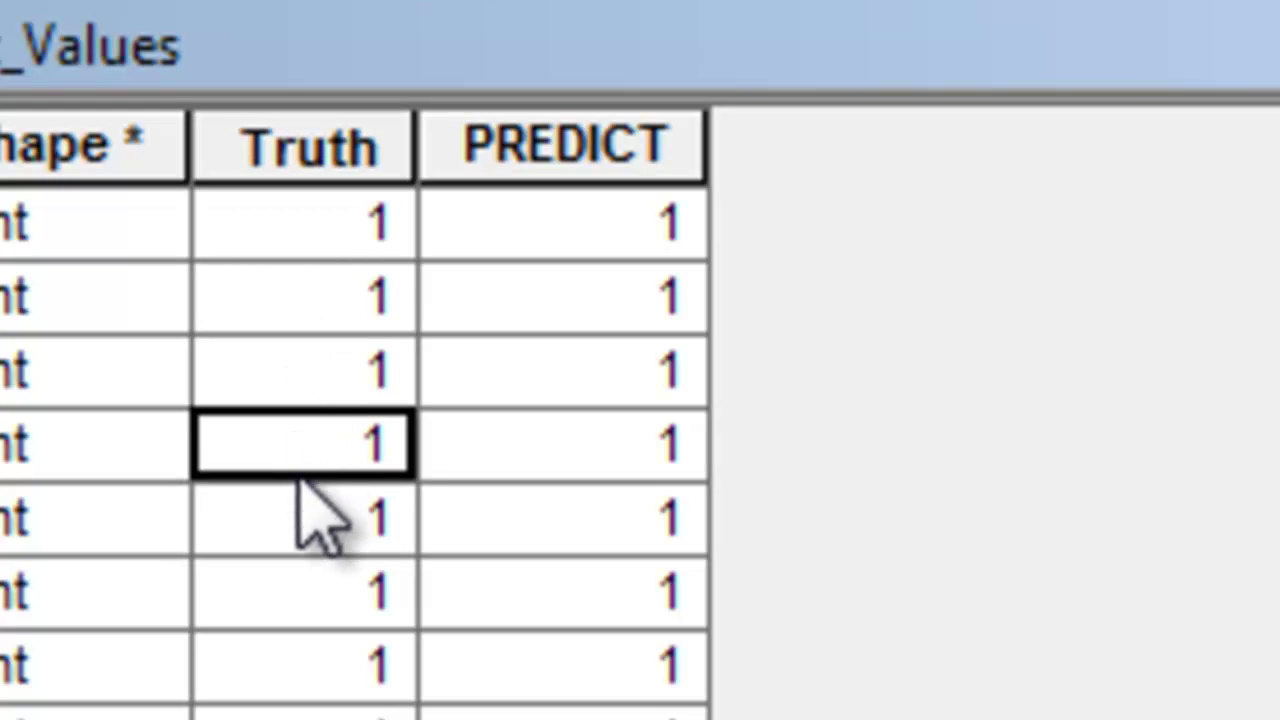
{"action": "left_click", "coordinate": [299, 505]}
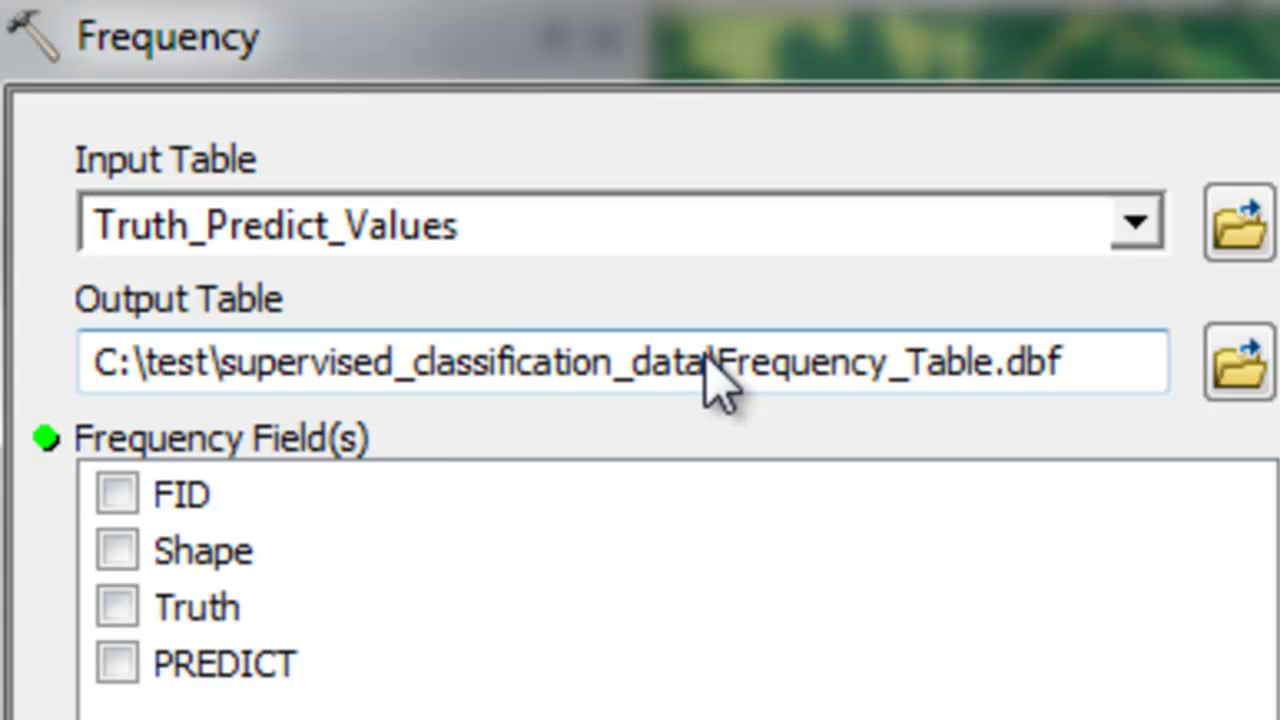
Run Frequency on the Truth and PREDICT fields of Truth_Predict_Values and open the output Frequency_Table.
{"action": "left_click", "coordinate": [122, 604]}
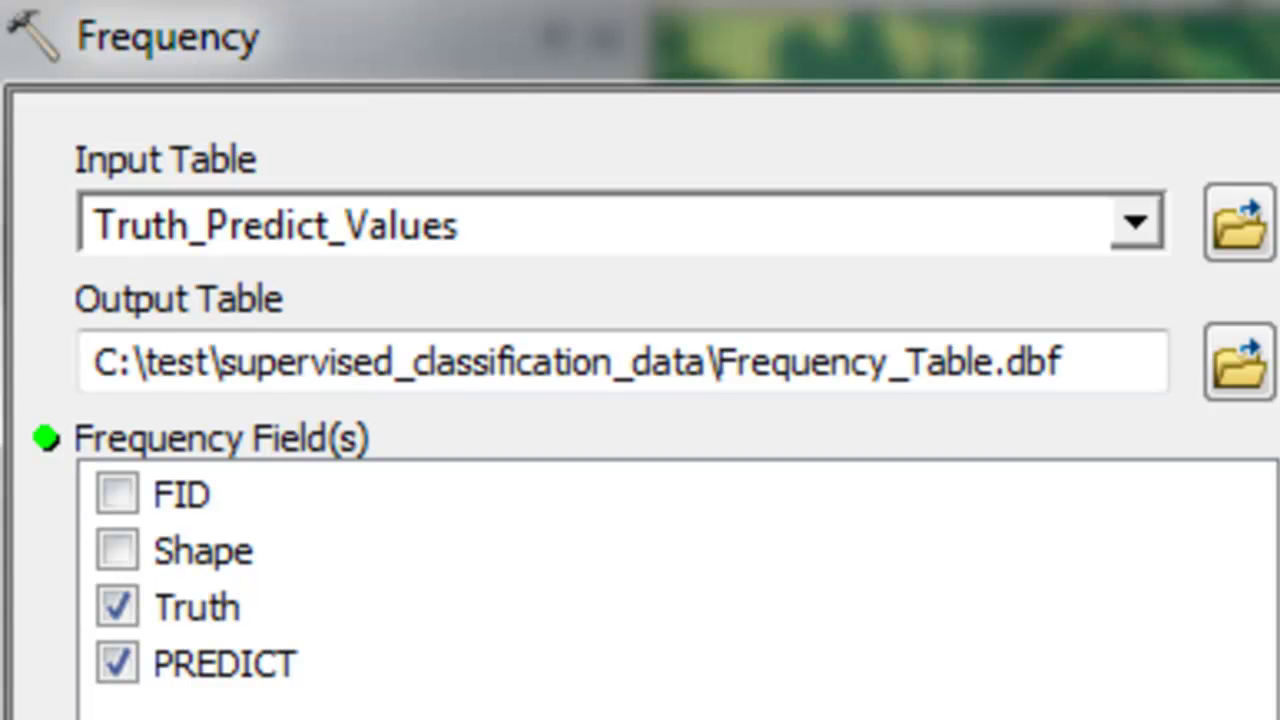
{"action": "key", "text": "Return"}
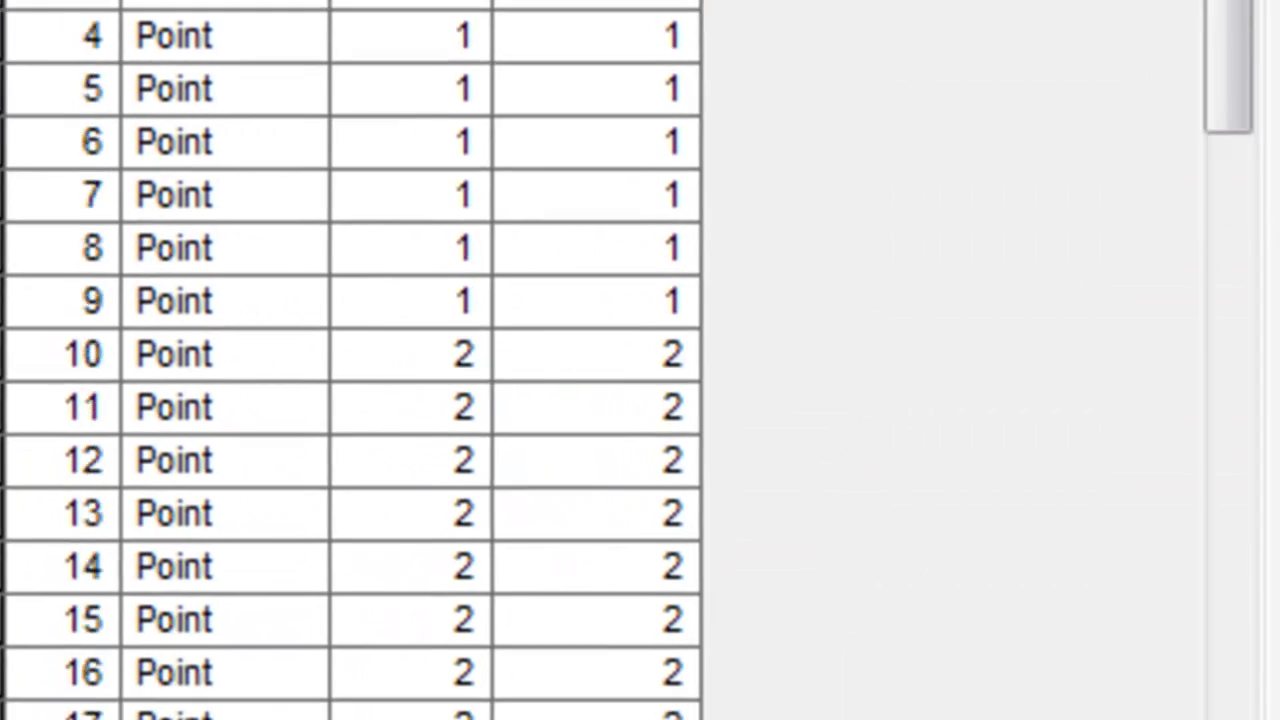
{"action": "right_click", "coordinate": [429, 166]}
{"action": "left_click", "coordinate": [460, 200]}
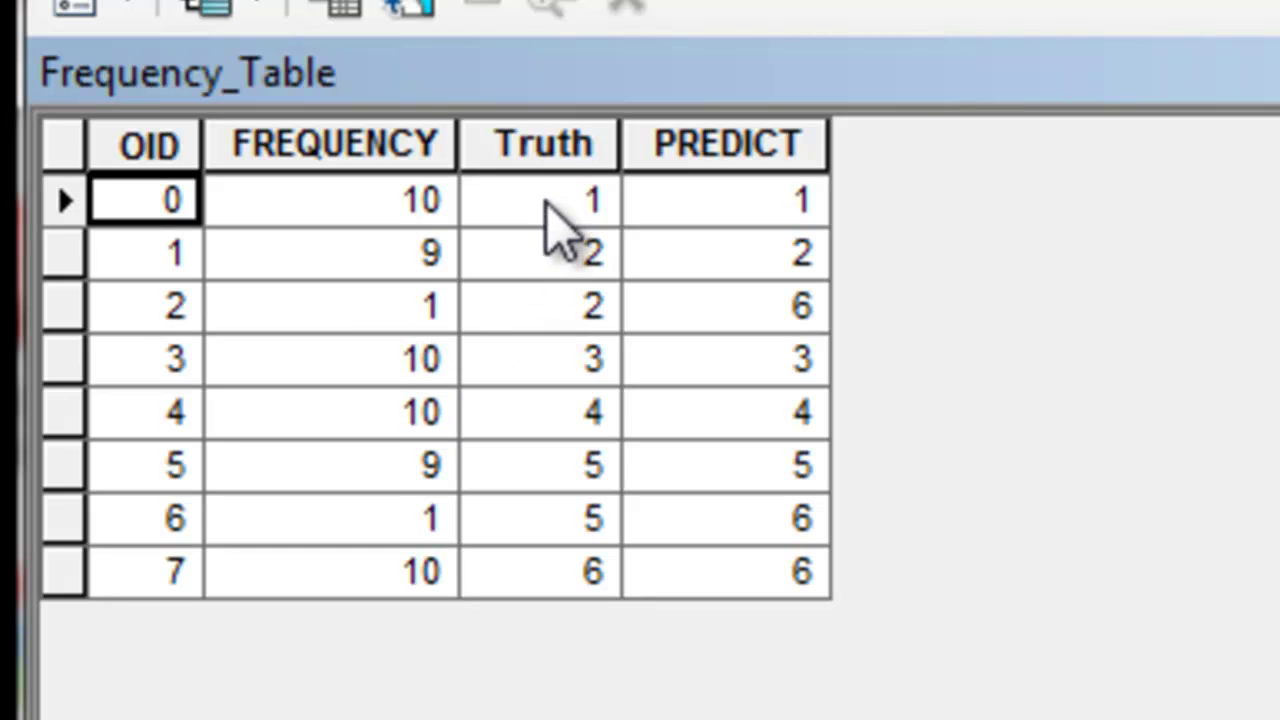
Examine the Truth, PREDICT and FREQUENCY values in the first three rows of Frequency_Table to compare actual and predicted classes.
{"action": "left_click", "coordinate": [565, 205]}
{"action": "left_click", "coordinate": [557, 255]}
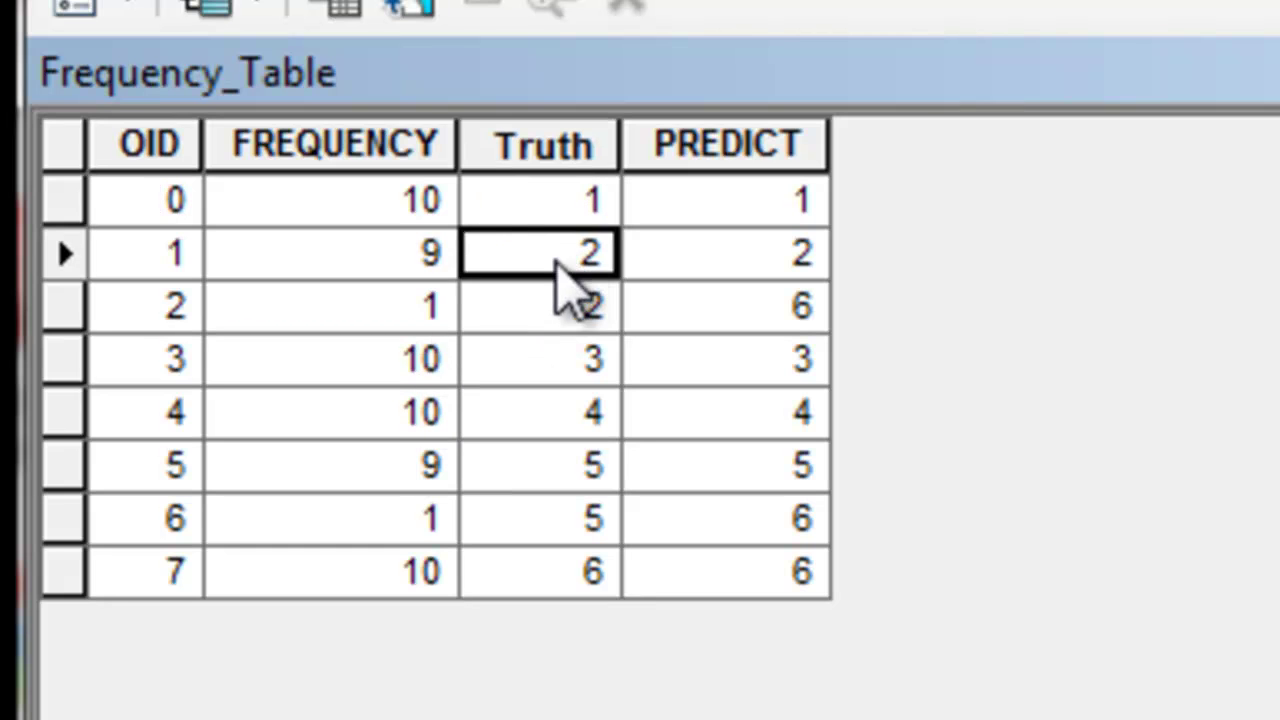
{"action": "left_click", "coordinate": [557, 302]}
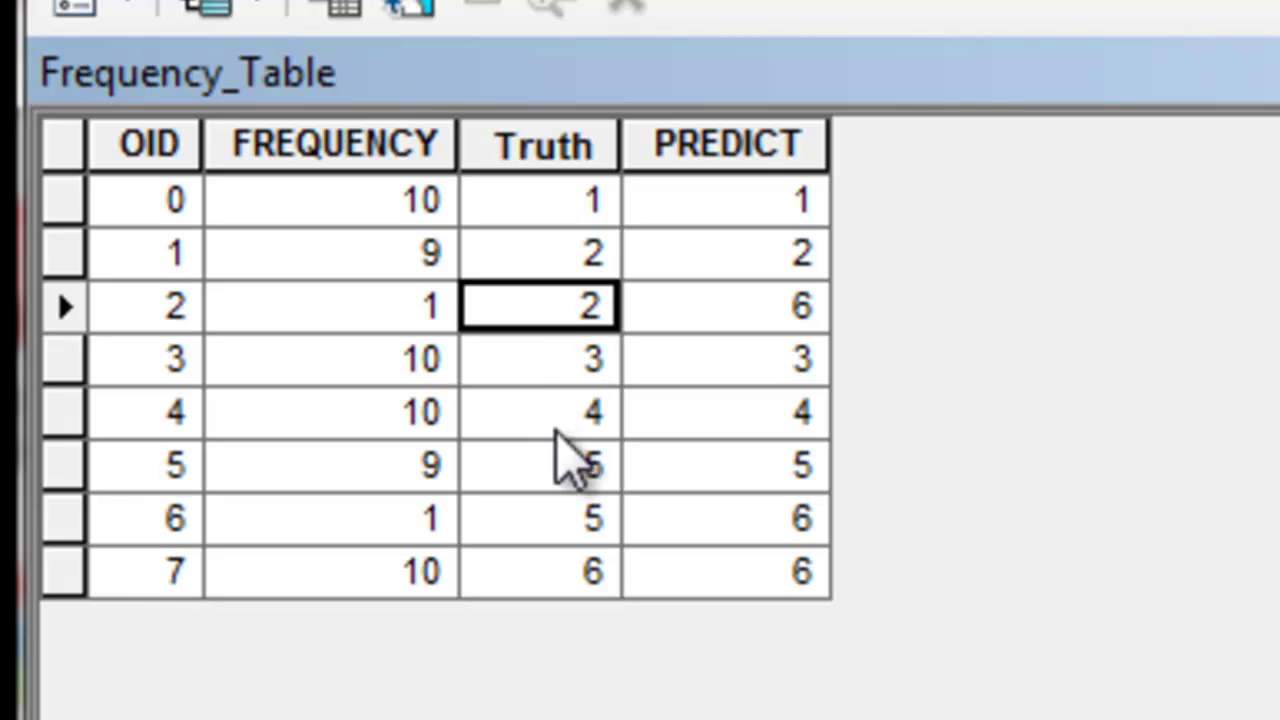
{"action": "left_click", "coordinate": [757, 214]}
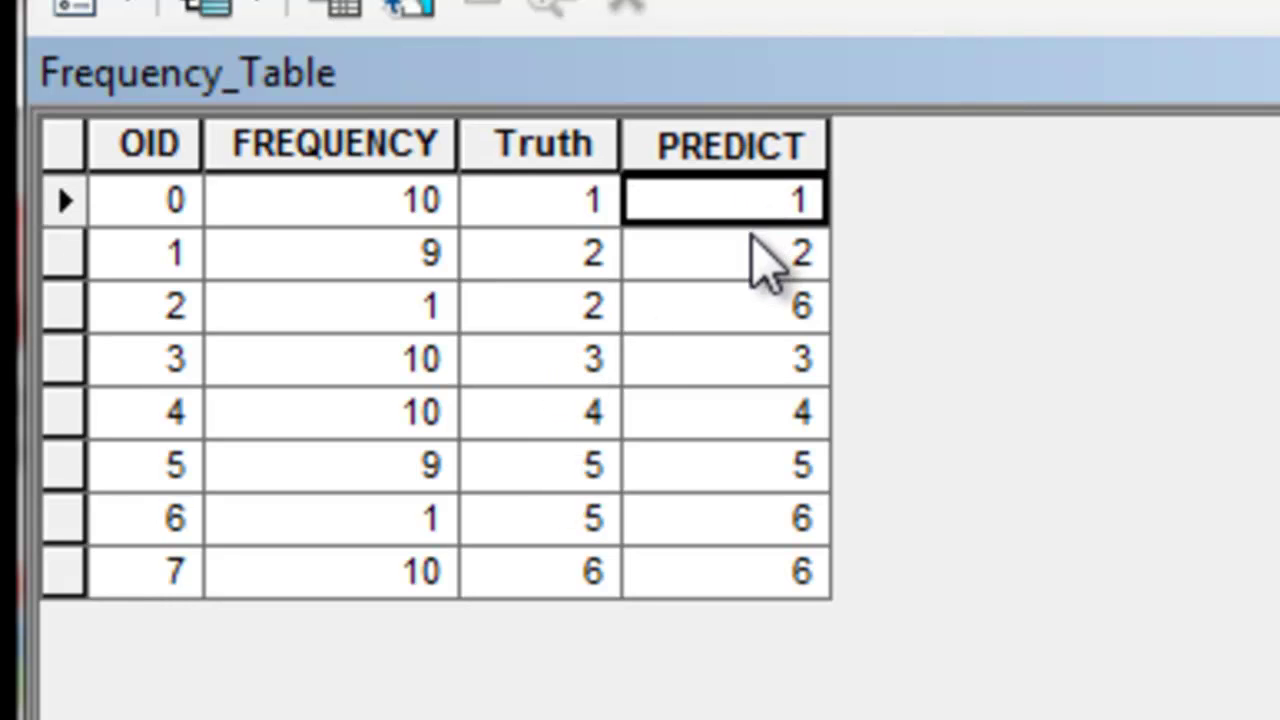
{"action": "left_click", "coordinate": [755, 252]}
{"action": "left_click", "coordinate": [757, 290]}
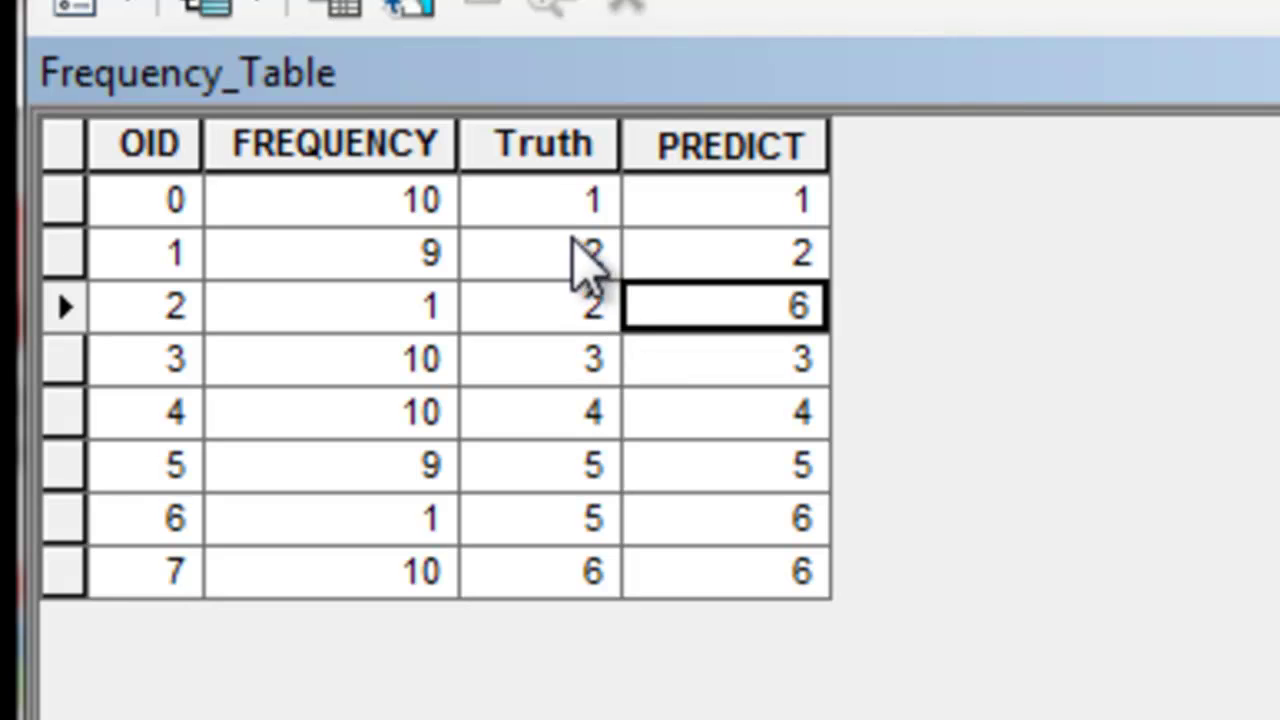
{"action": "left_click", "coordinate": [412, 215]}
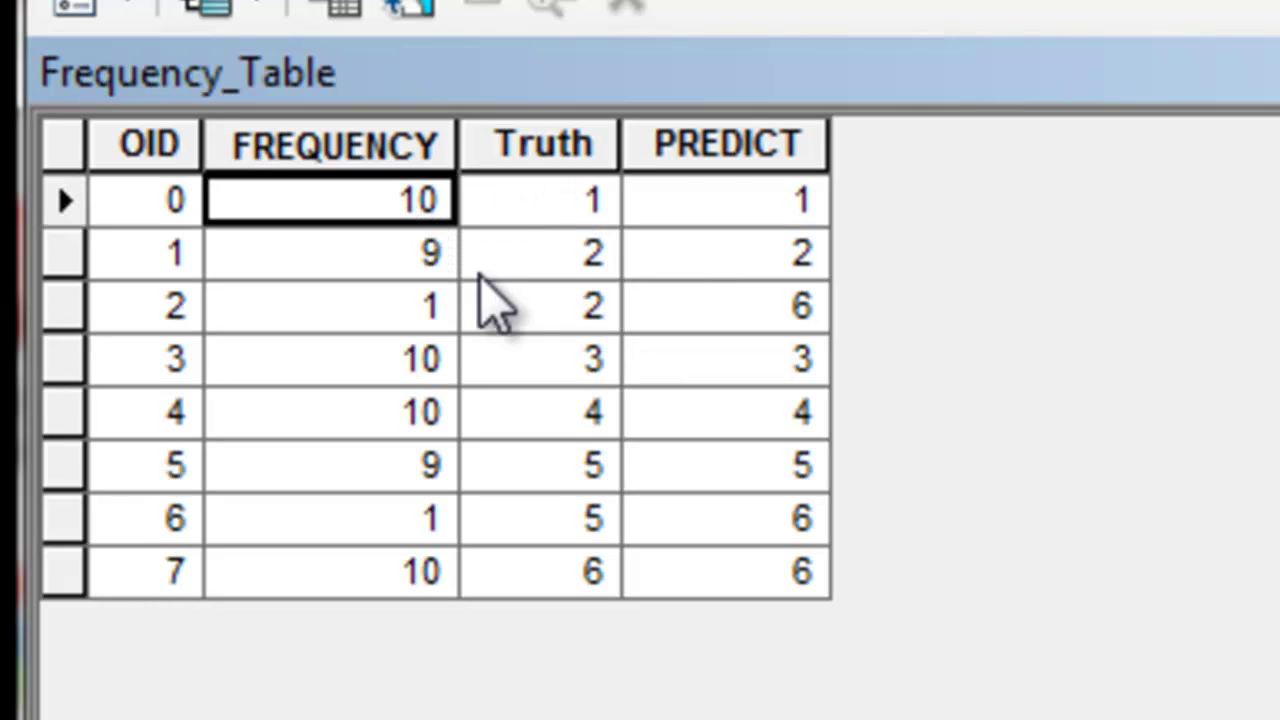
{"action": "left_click", "coordinate": [428, 252]}
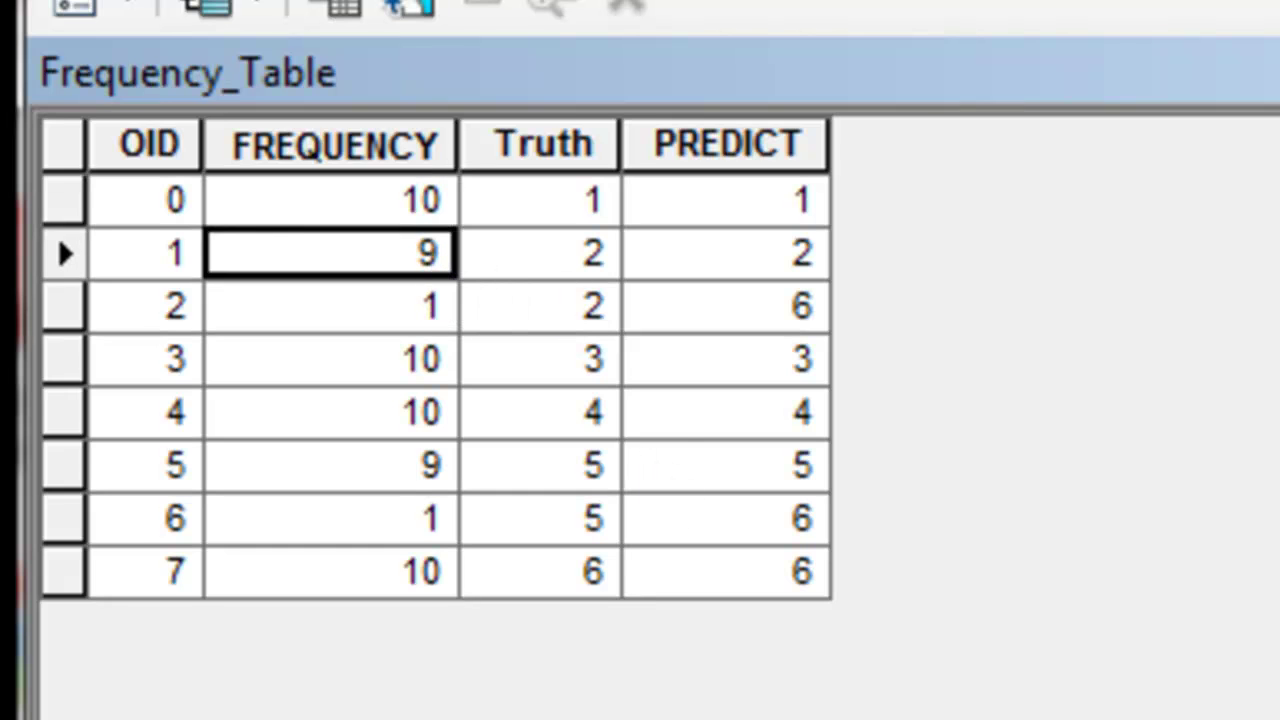
{"action": "left_click", "coordinate": [430, 306]}
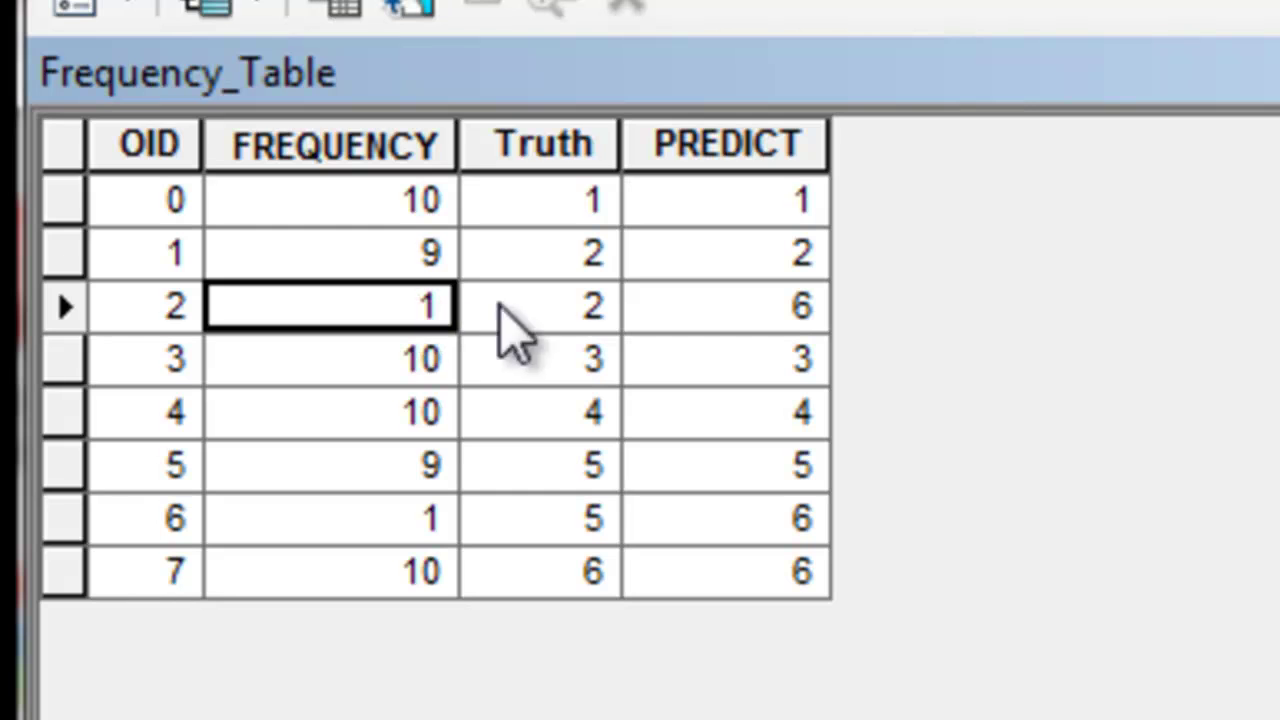
{"action": "left_click", "coordinate": [580, 310]}
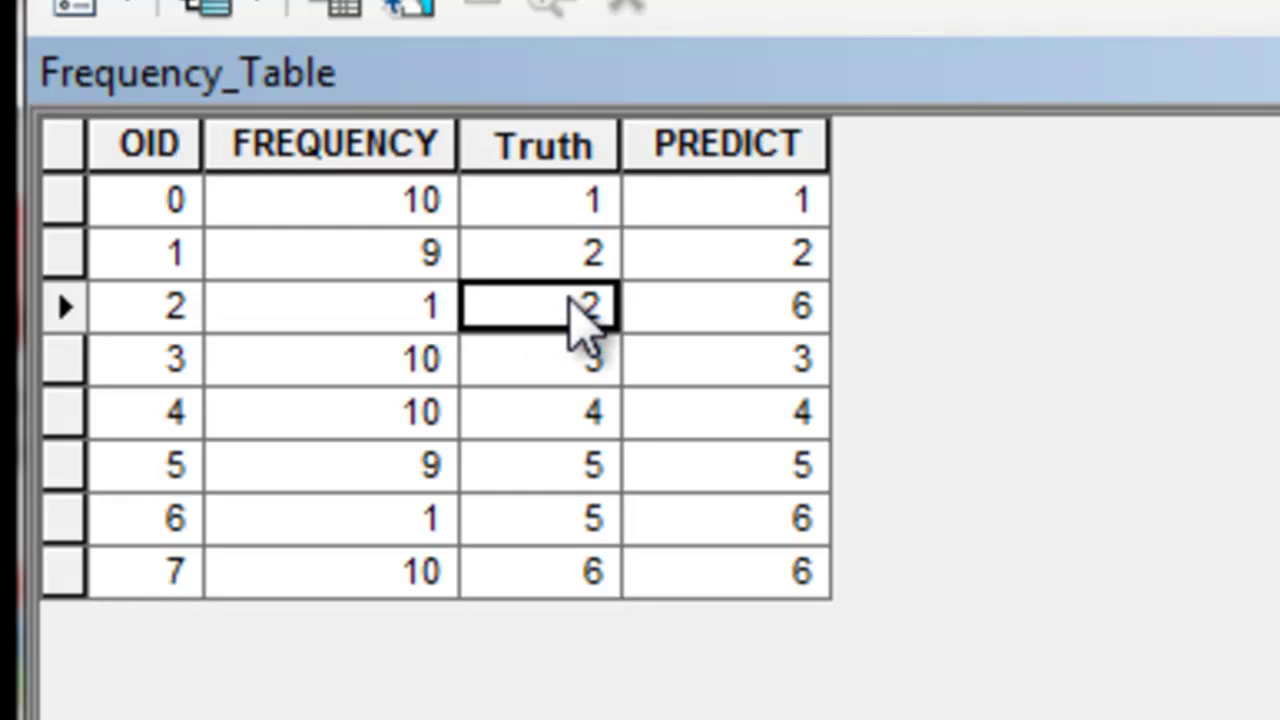
{"action": "left_click", "coordinate": [788, 300]}
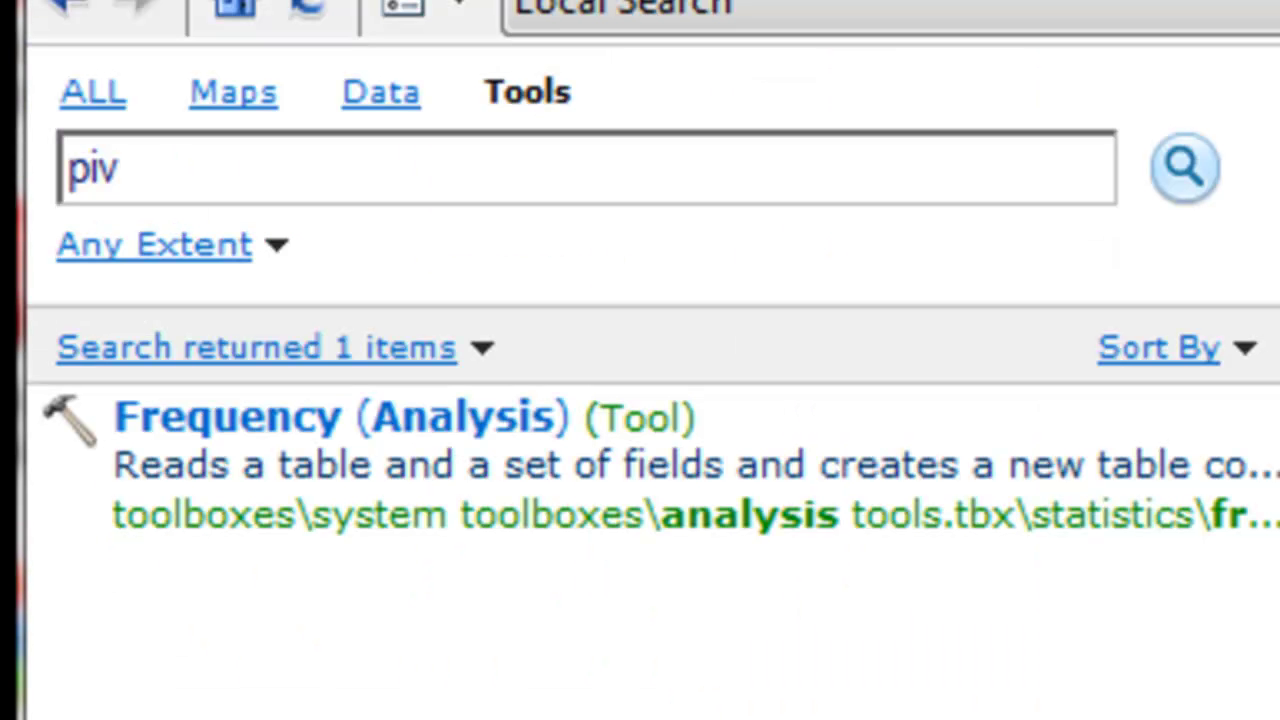
Search the tools for "pivot table (data management)" and open the Pivot Table tool.
{"action": "type", "text": "o"}
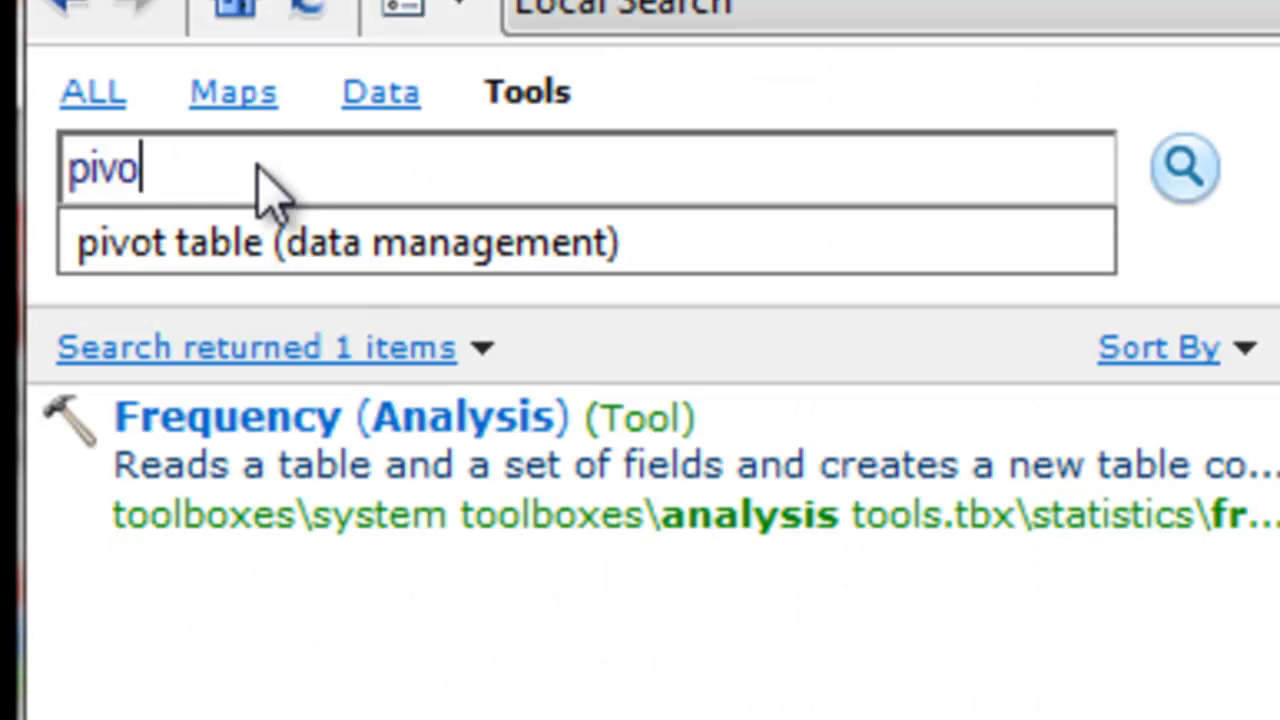
{"action": "left_click", "coordinate": [237, 248]}
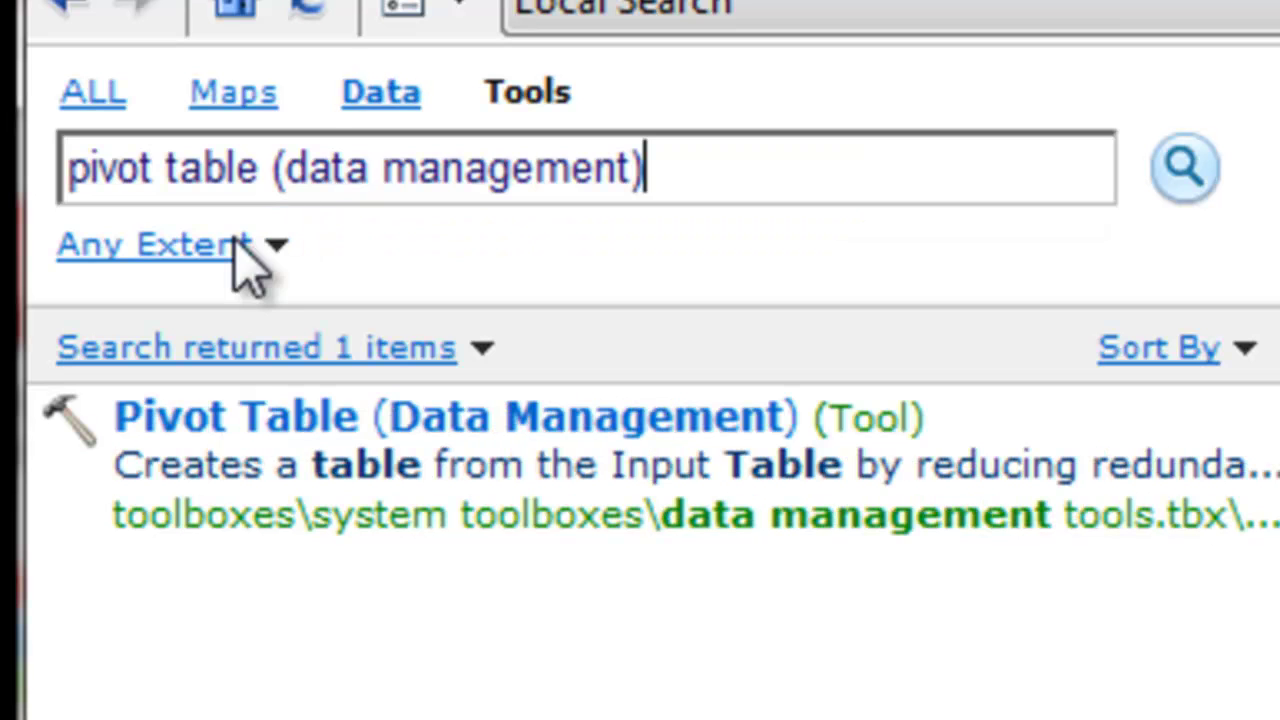
{"action": "left_click", "coordinate": [220, 415]}
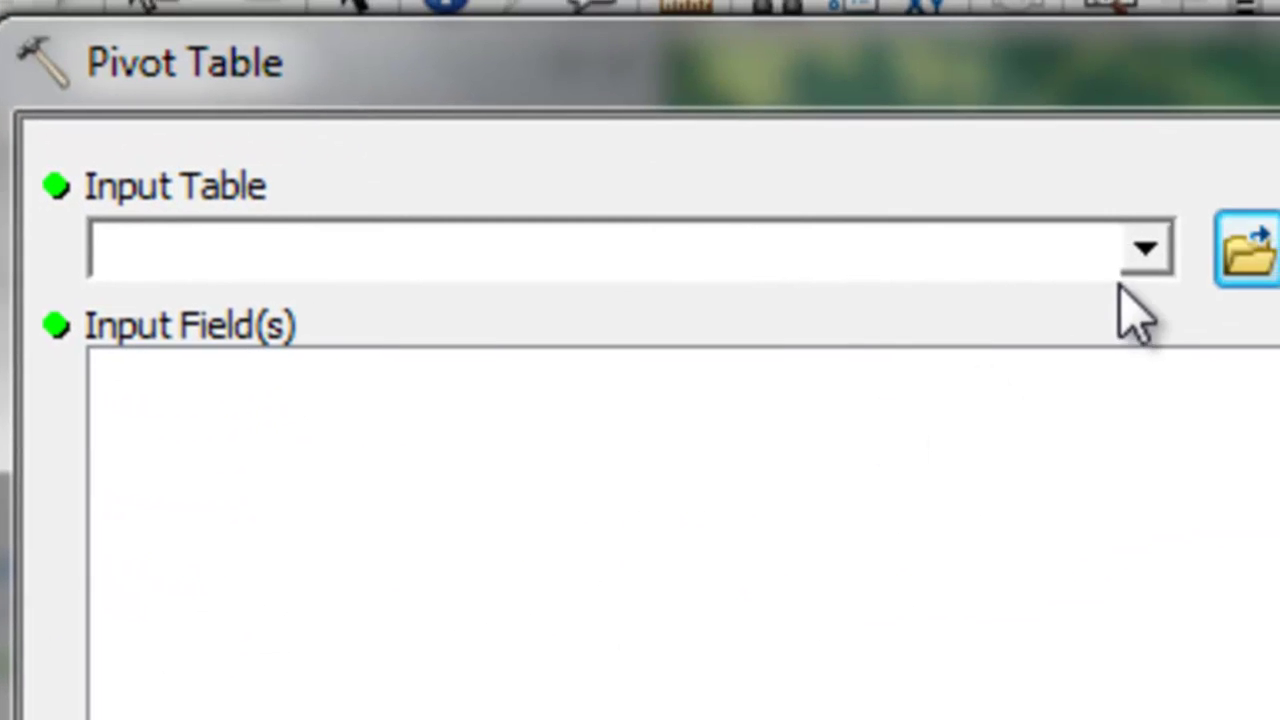
Set Frequency_Table as the Pivot Table input, with PREDICT as the input field and Truth as the pivot field.
{"action": "left_click", "coordinate": [1143, 250]}
{"action": "left_click", "coordinate": [466, 316]}
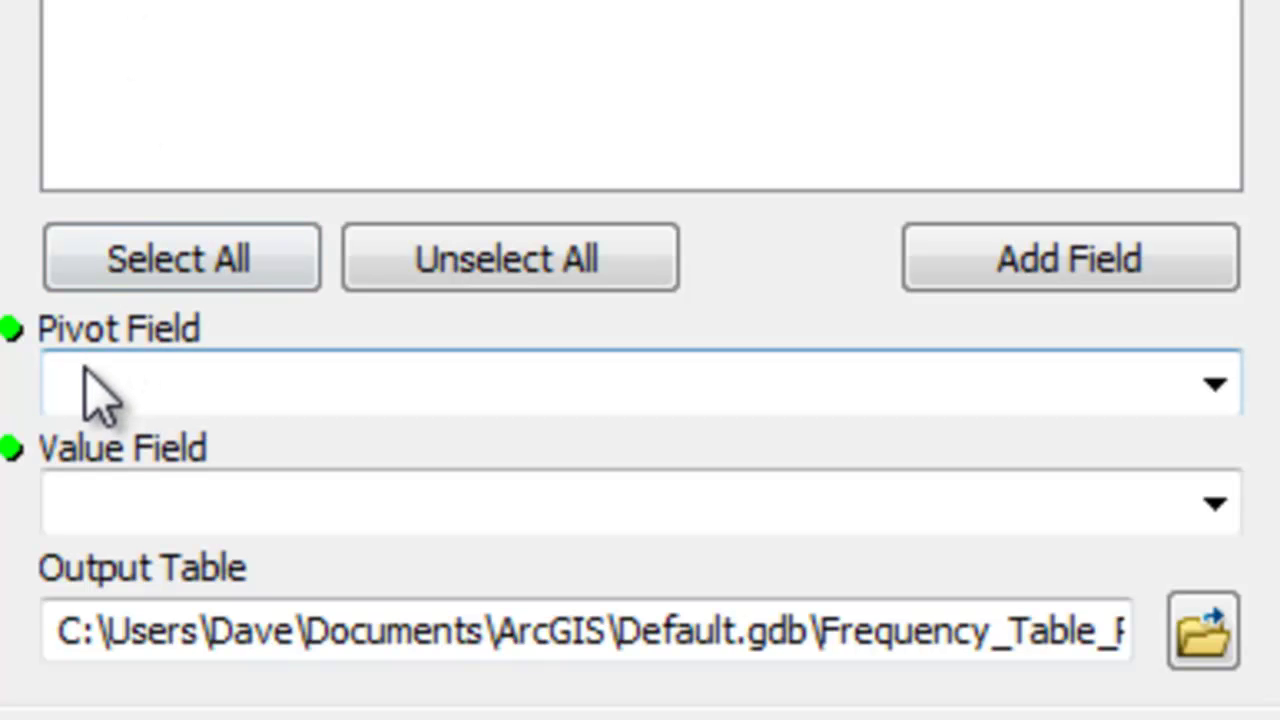
{"action": "left_click", "coordinate": [84, 380]}
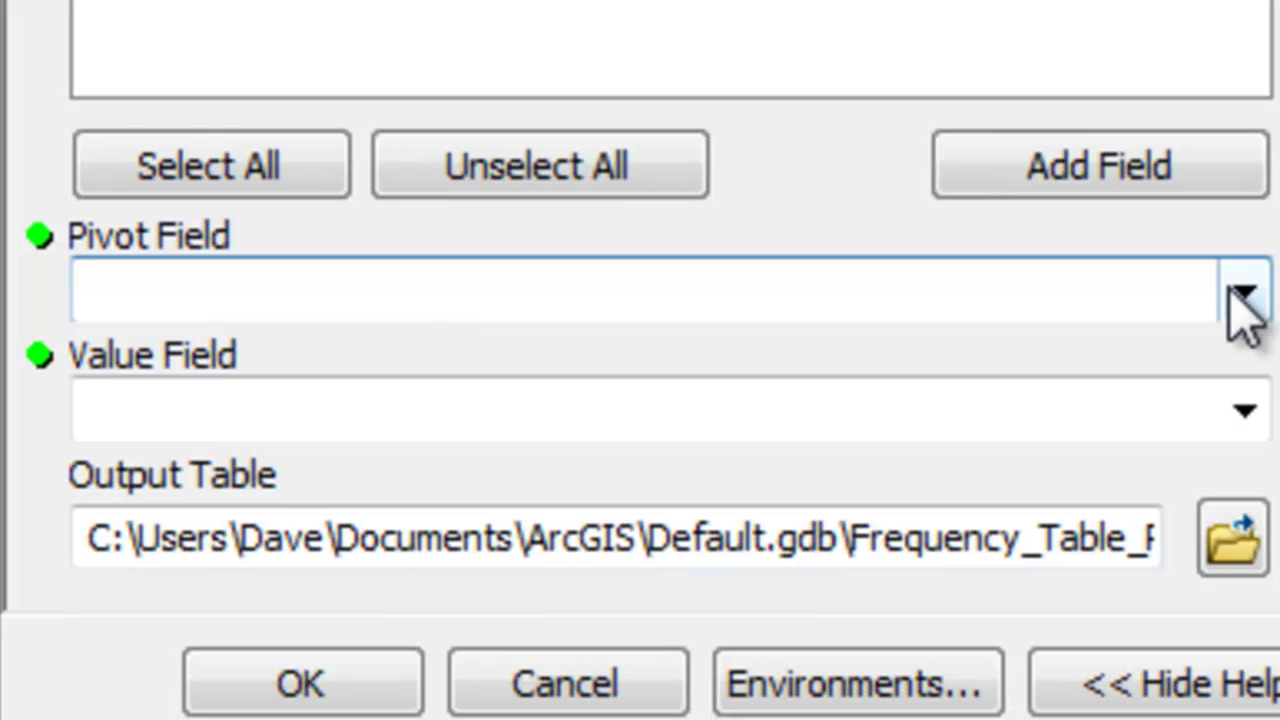
{"action": "left_click", "coordinate": [1238, 294]}
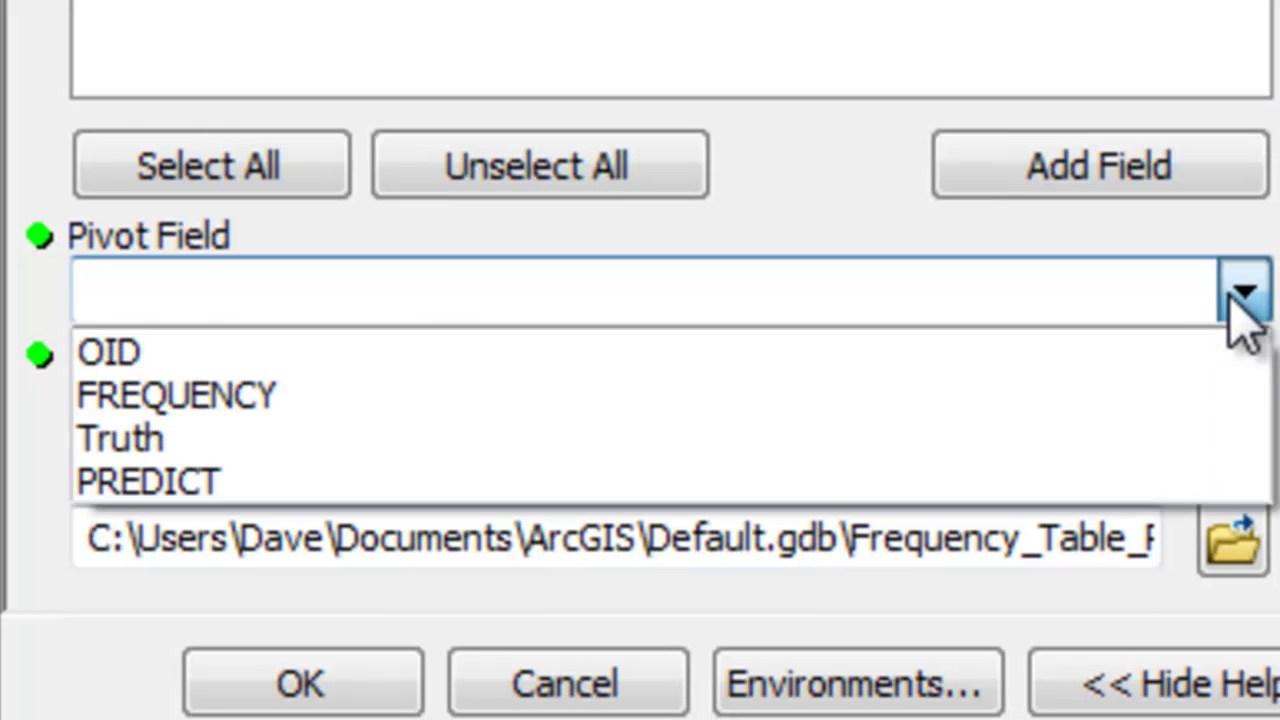
{"action": "left_click", "coordinate": [1110, 440]}
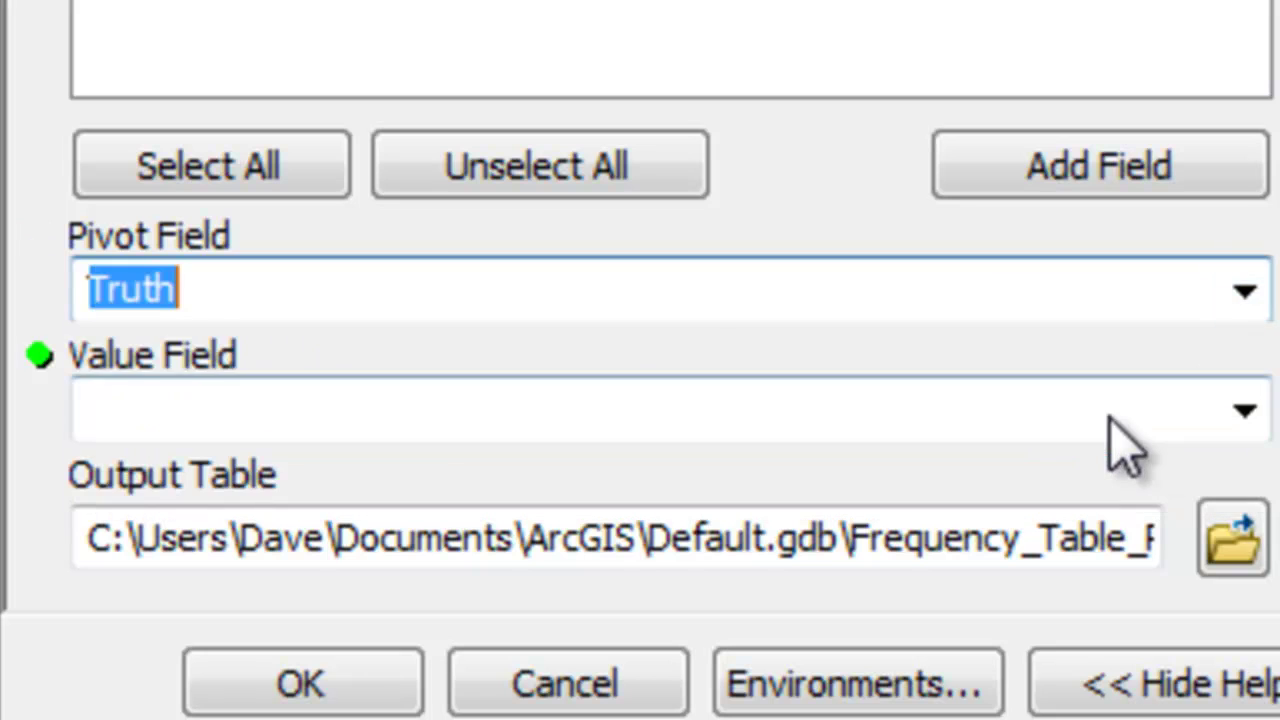
Set the value field to FREQUENCY and run Pivot Table with output Classification_Accuracy_Table in C:\test\supervised_classification_data.
{"action": "left_click", "coordinate": [110, 418]}
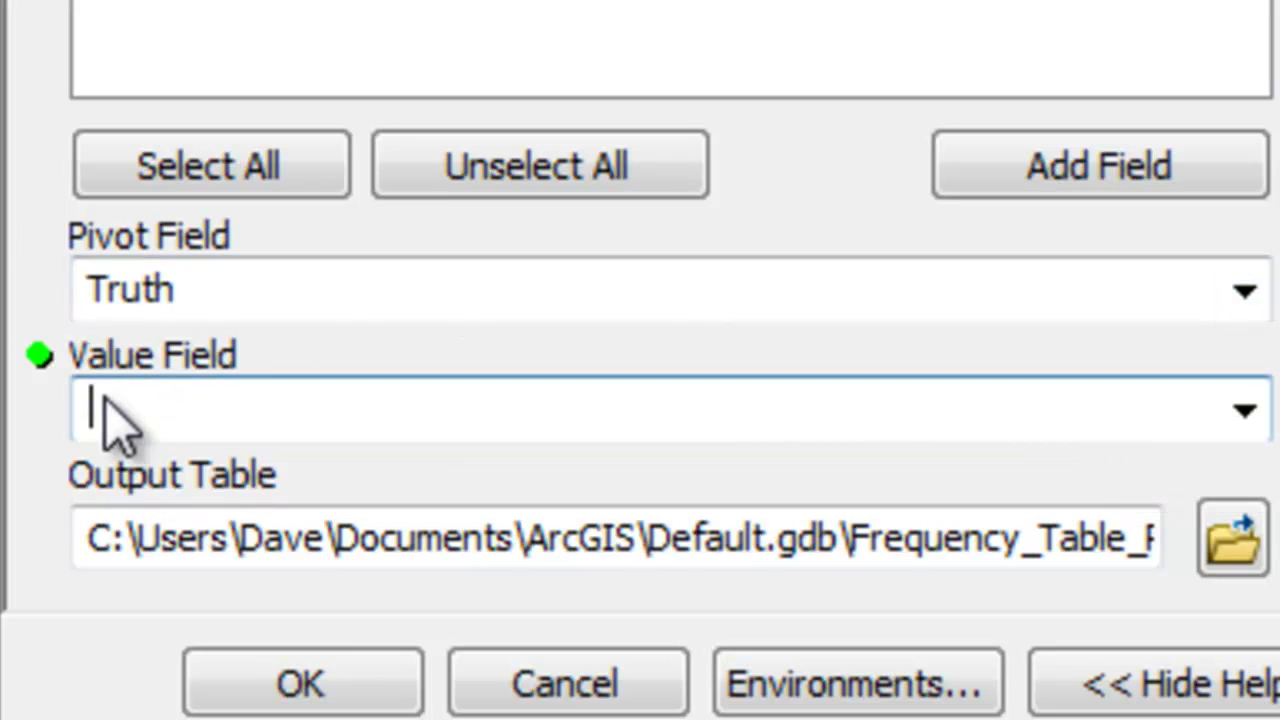
{"action": "left_click", "coordinate": [1244, 411]}
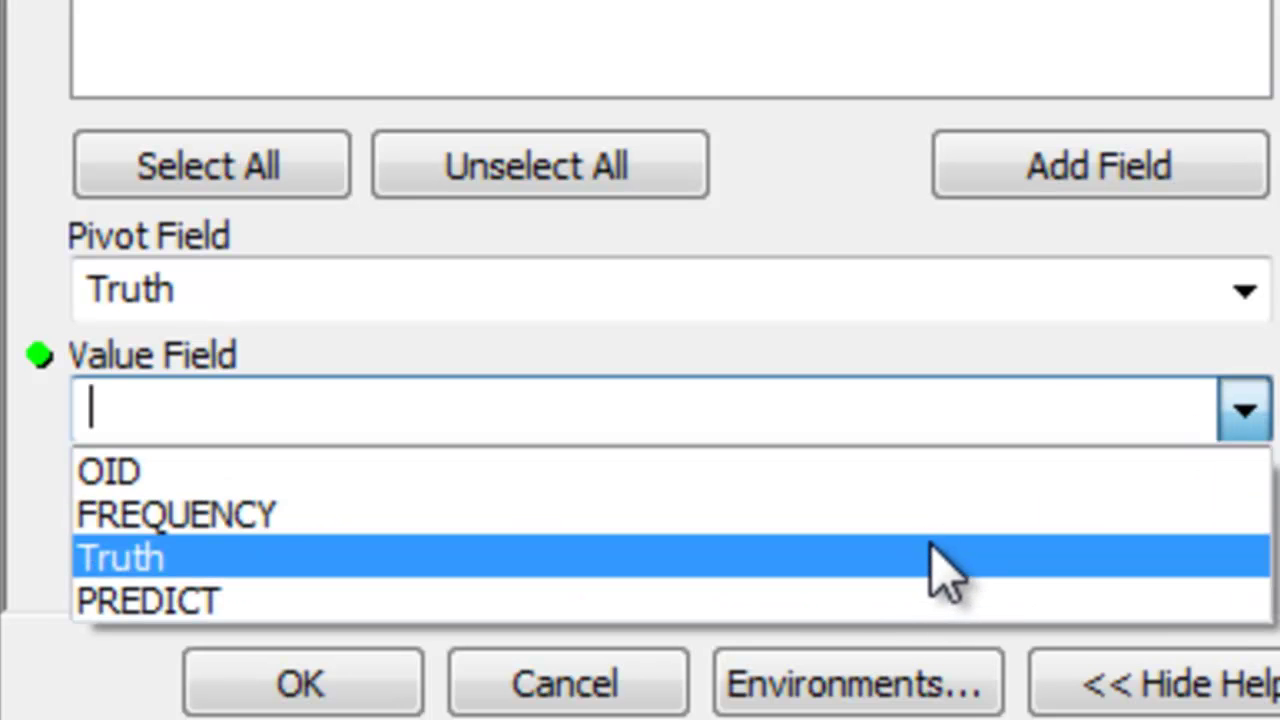
{"action": "key", "text": "Up"}
{"action": "key", "text": "Return"}
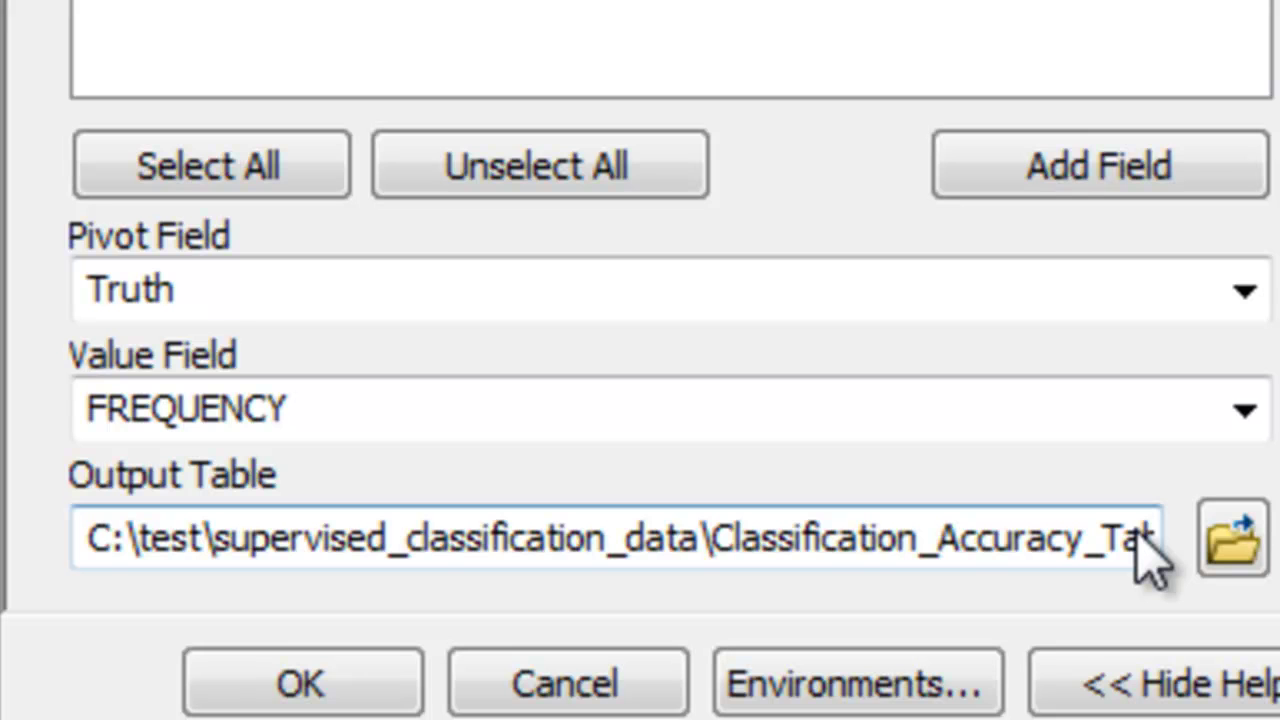
{"action": "left_click", "coordinate": [300, 690]}
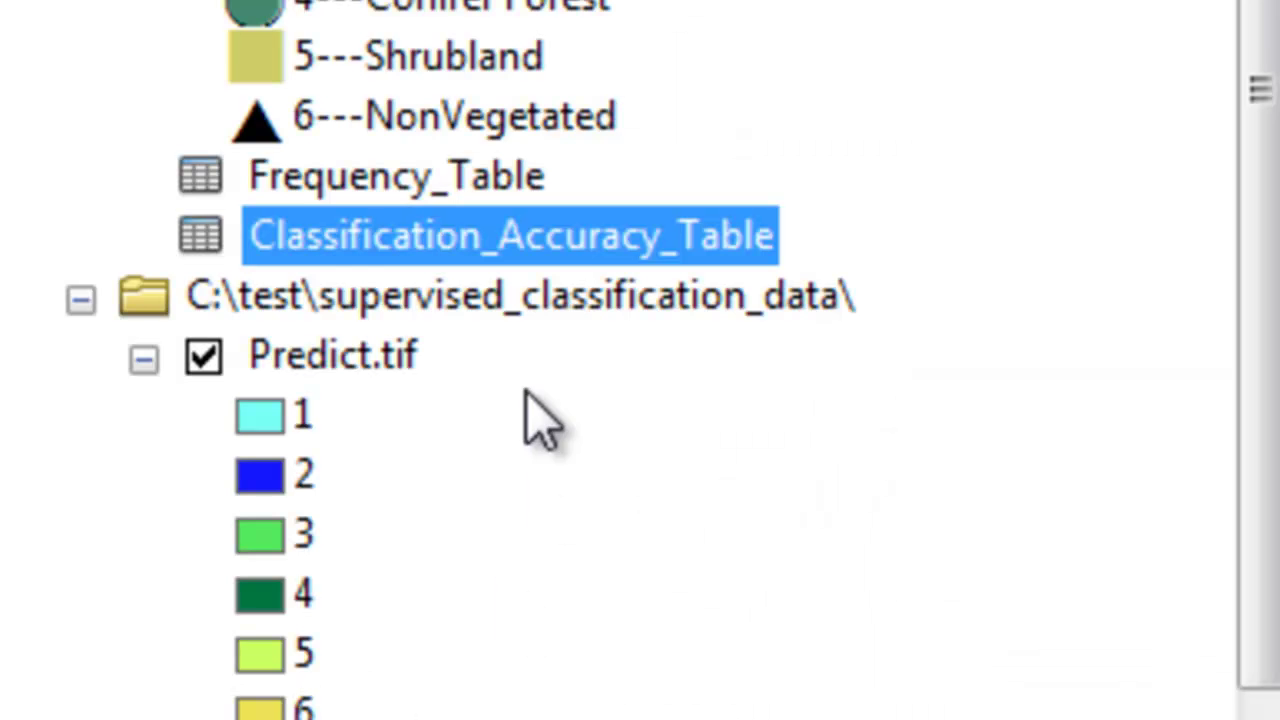
Open Classification_Accuracy_Table and turn off its OID field.
{"action": "right_click", "coordinate": [548, 243]}
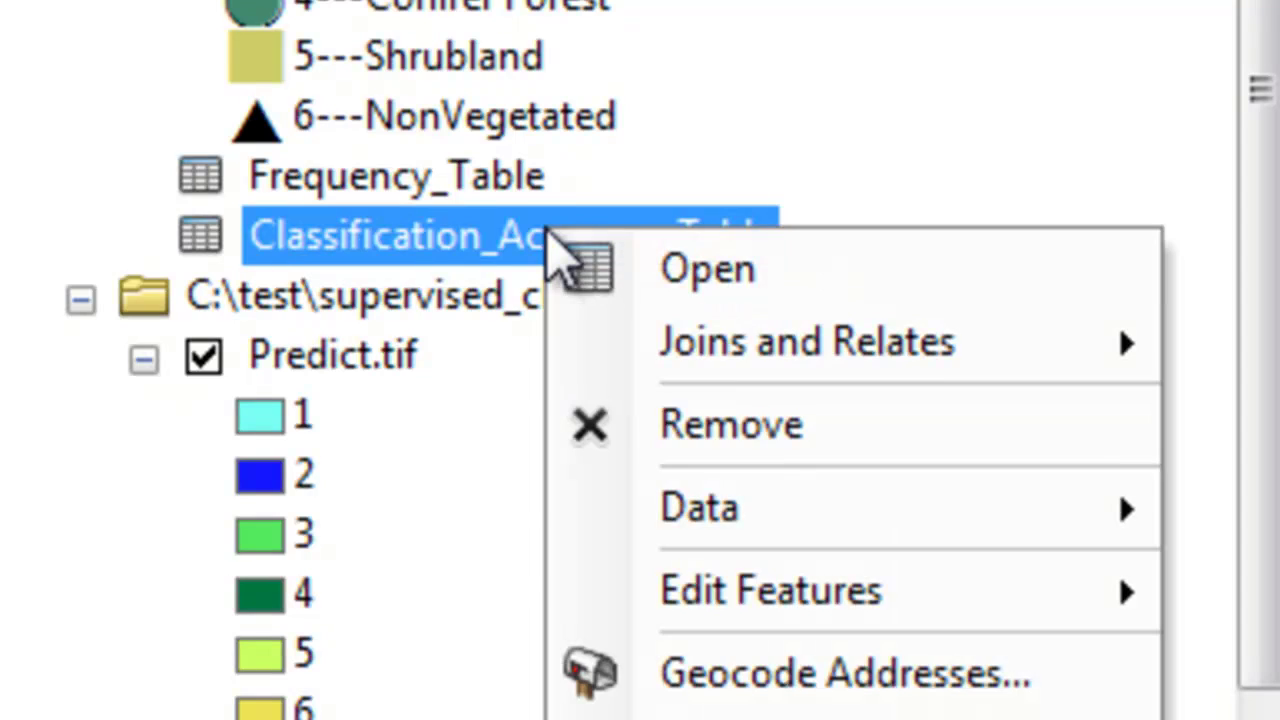
{"action": "left_click", "coordinate": [594, 284]}
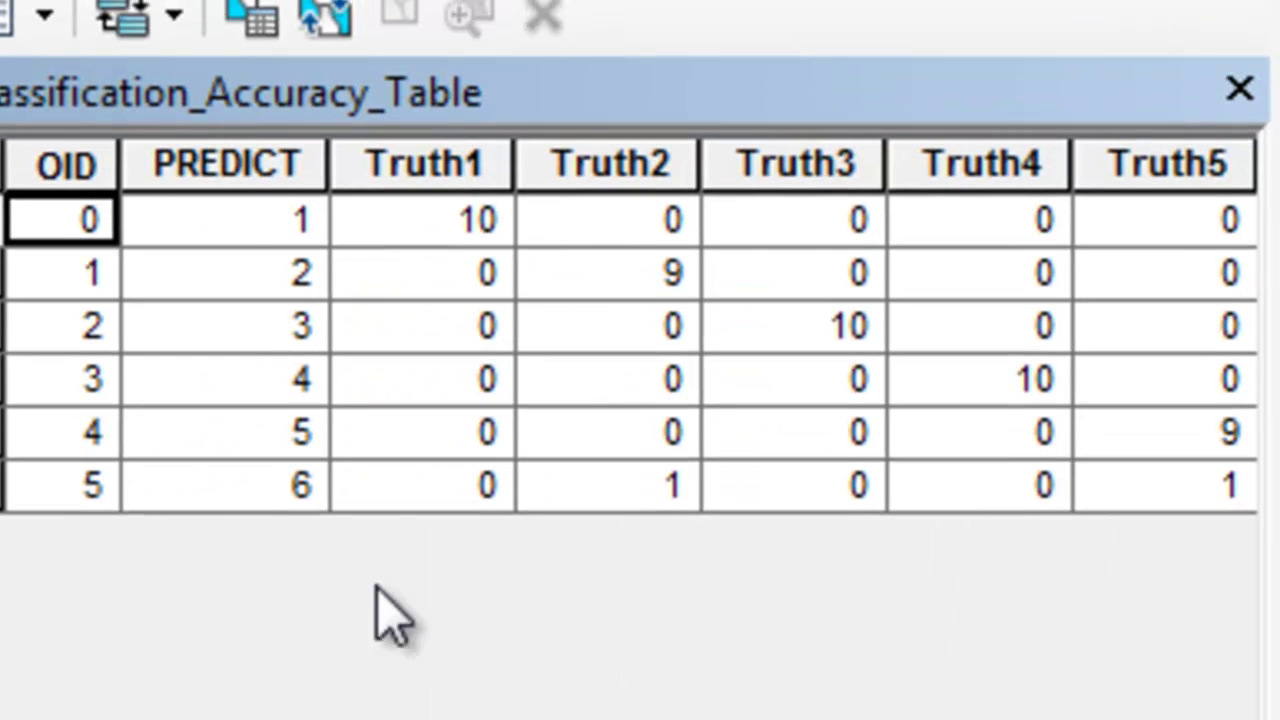
{"action": "left_click", "coordinate": [50, 160]}
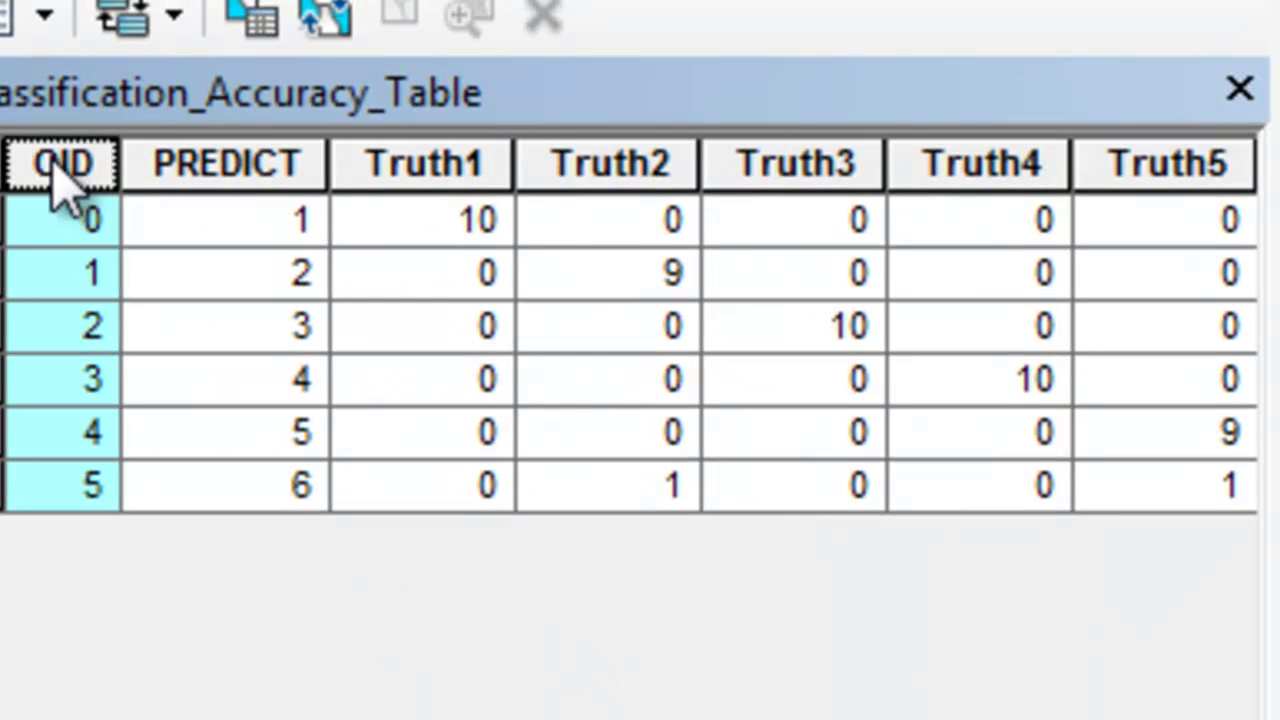
{"action": "right_click", "coordinate": [60, 182]}
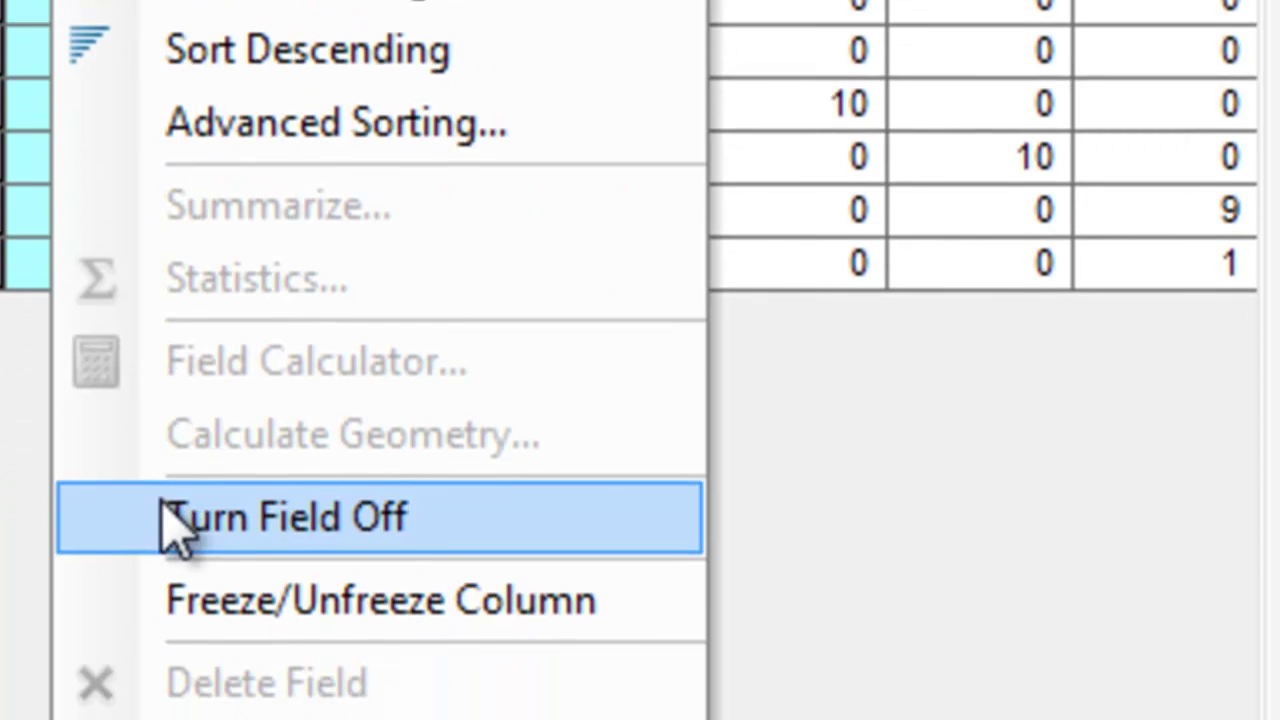
{"action": "left_click", "coordinate": [165, 520]}
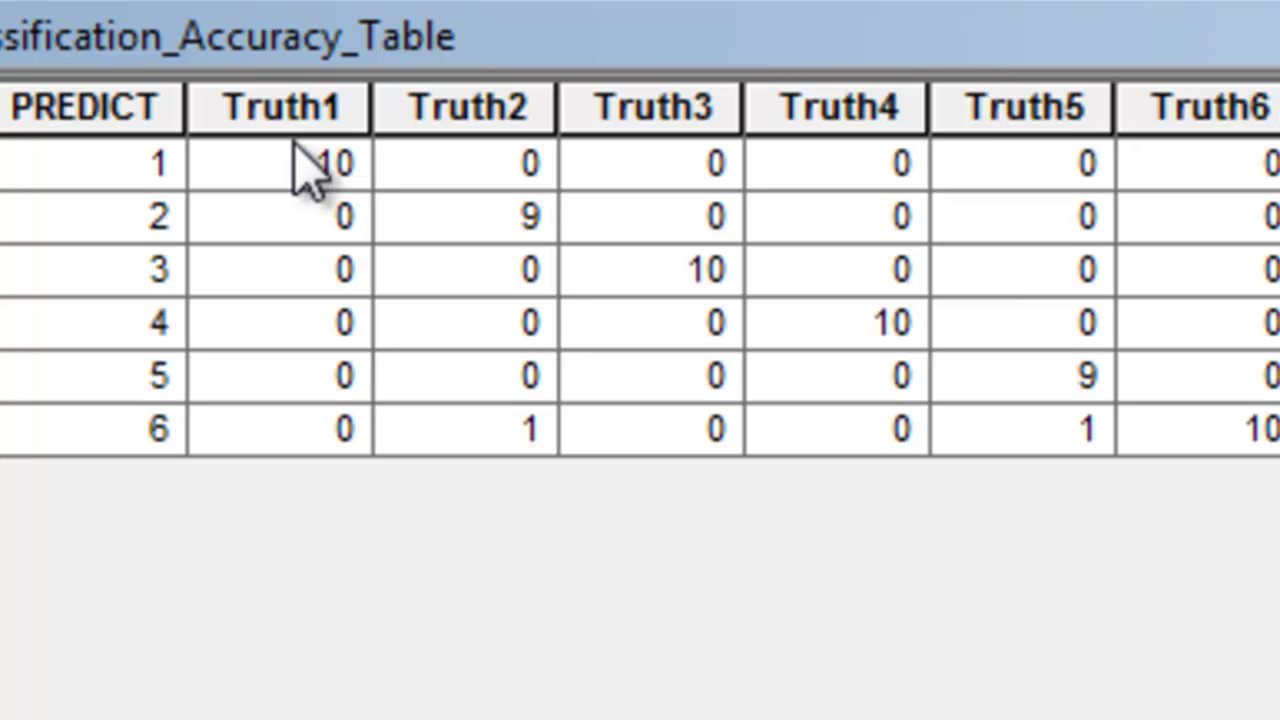
Examine the Truth1 and Truth2 columns against the PREDICT classes to find correctly and wrongly classified points.
{"action": "left_click", "coordinate": [291, 109]}
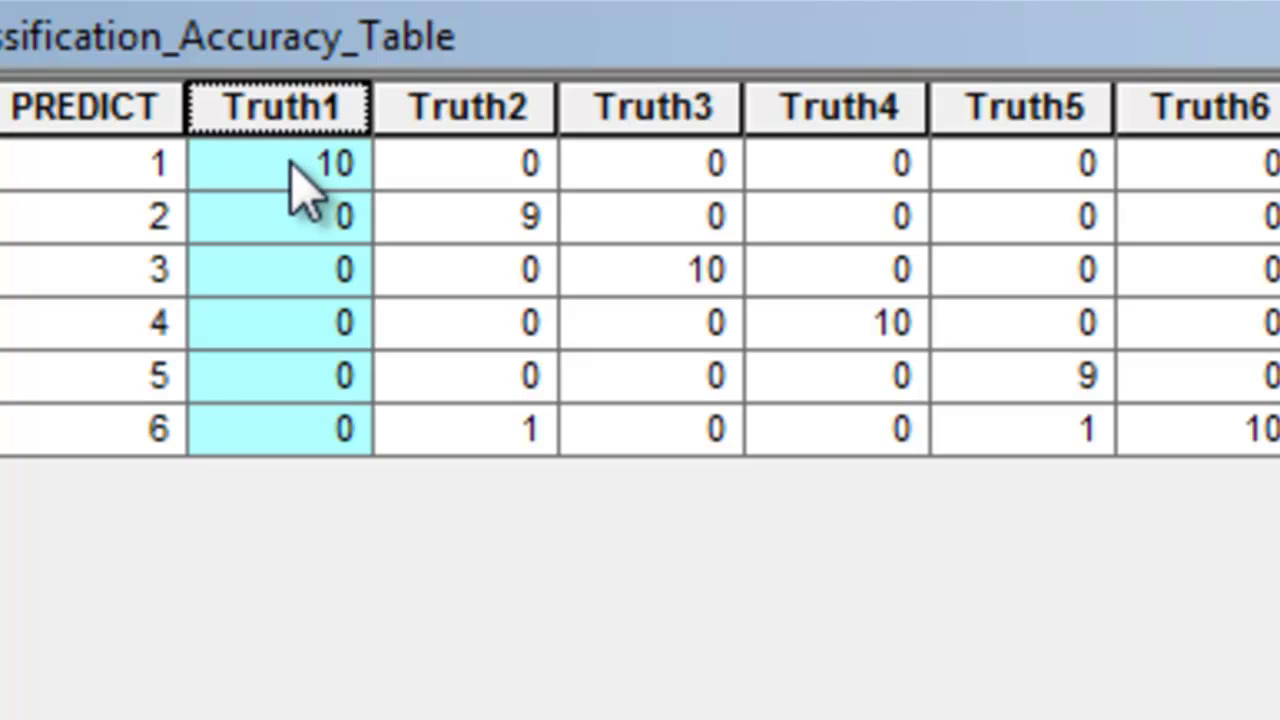
{"action": "left_click", "coordinate": [292, 165]}
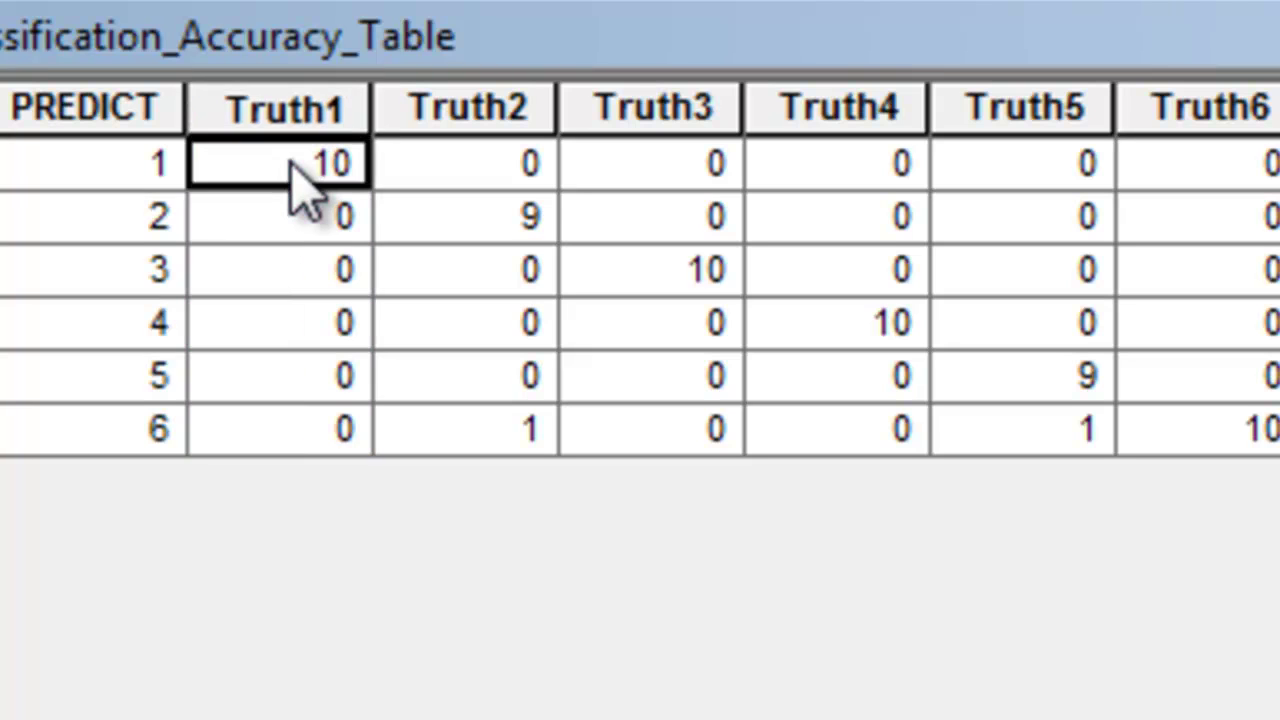
{"action": "left_click", "coordinate": [137, 166]}
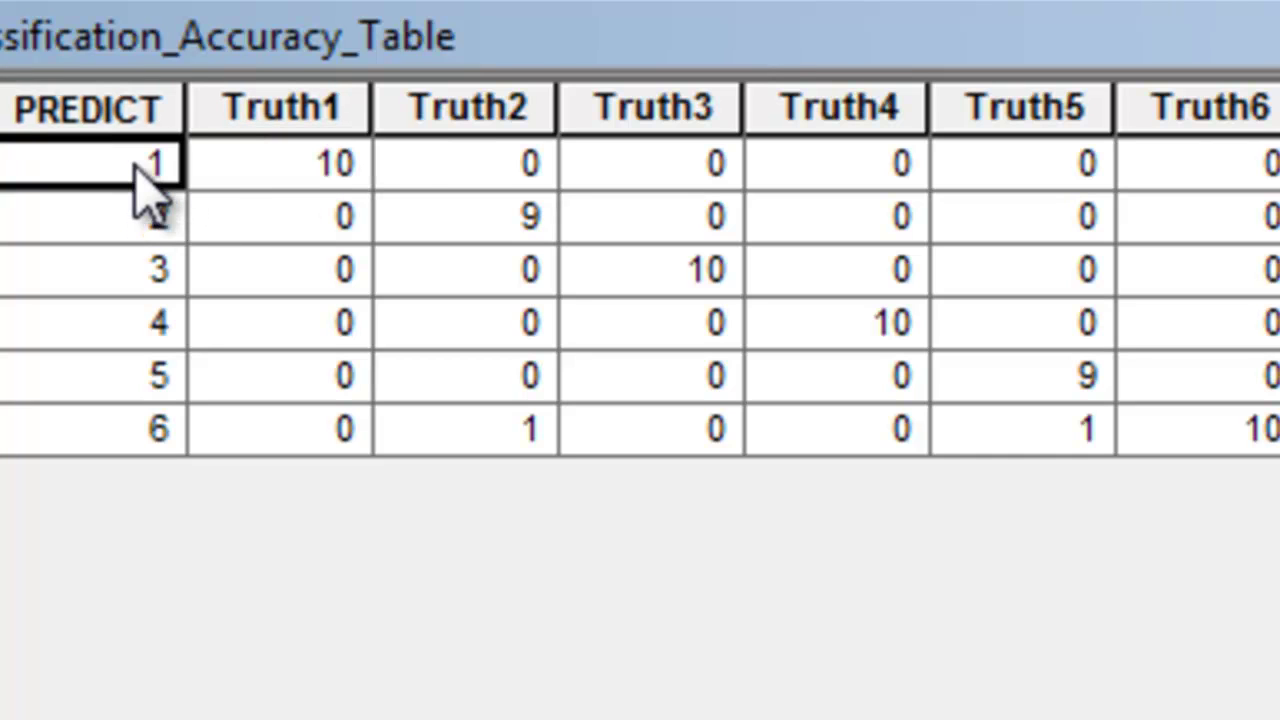
{"action": "left_click", "coordinate": [460, 112]}
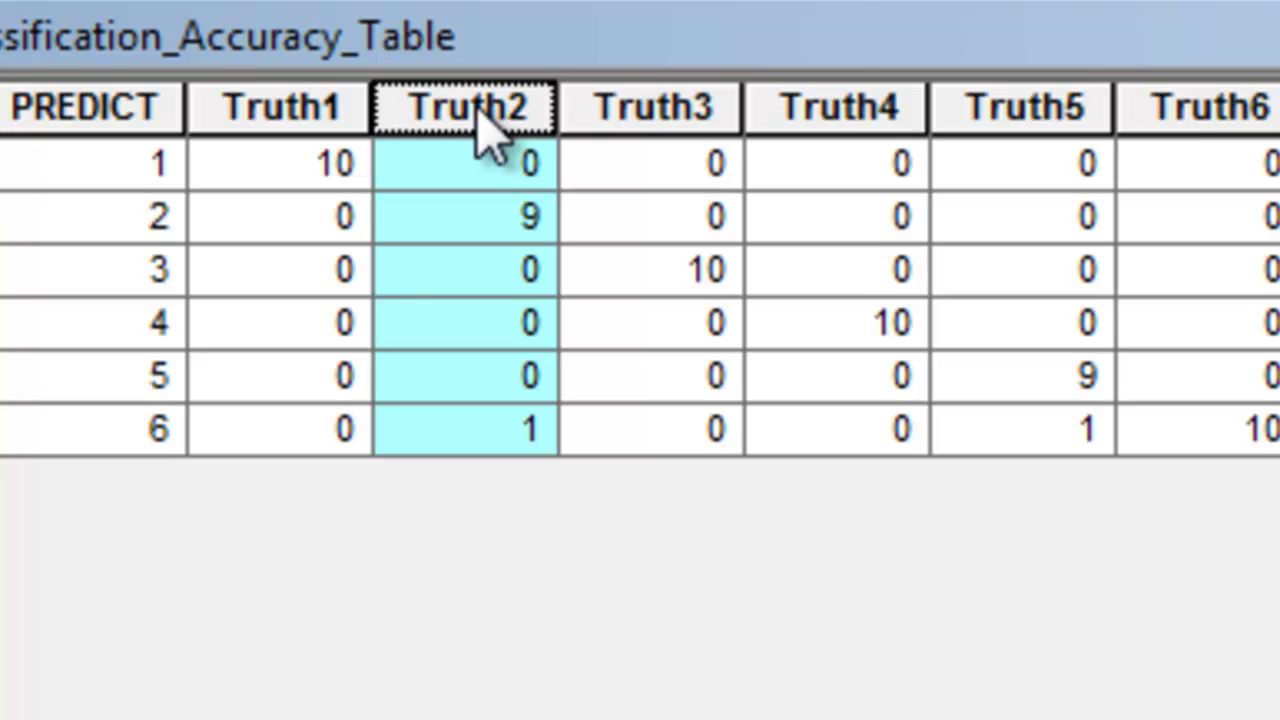
{"action": "left_click", "coordinate": [486, 234]}
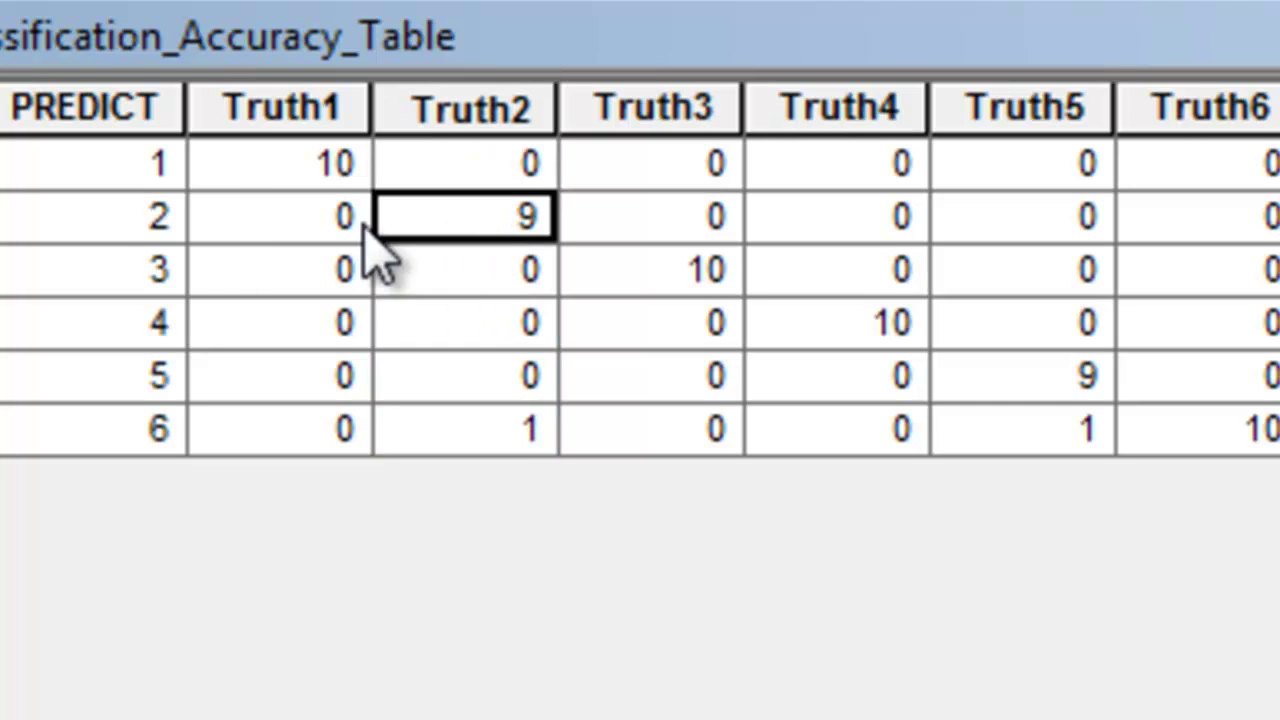
{"action": "left_click", "coordinate": [145, 228]}
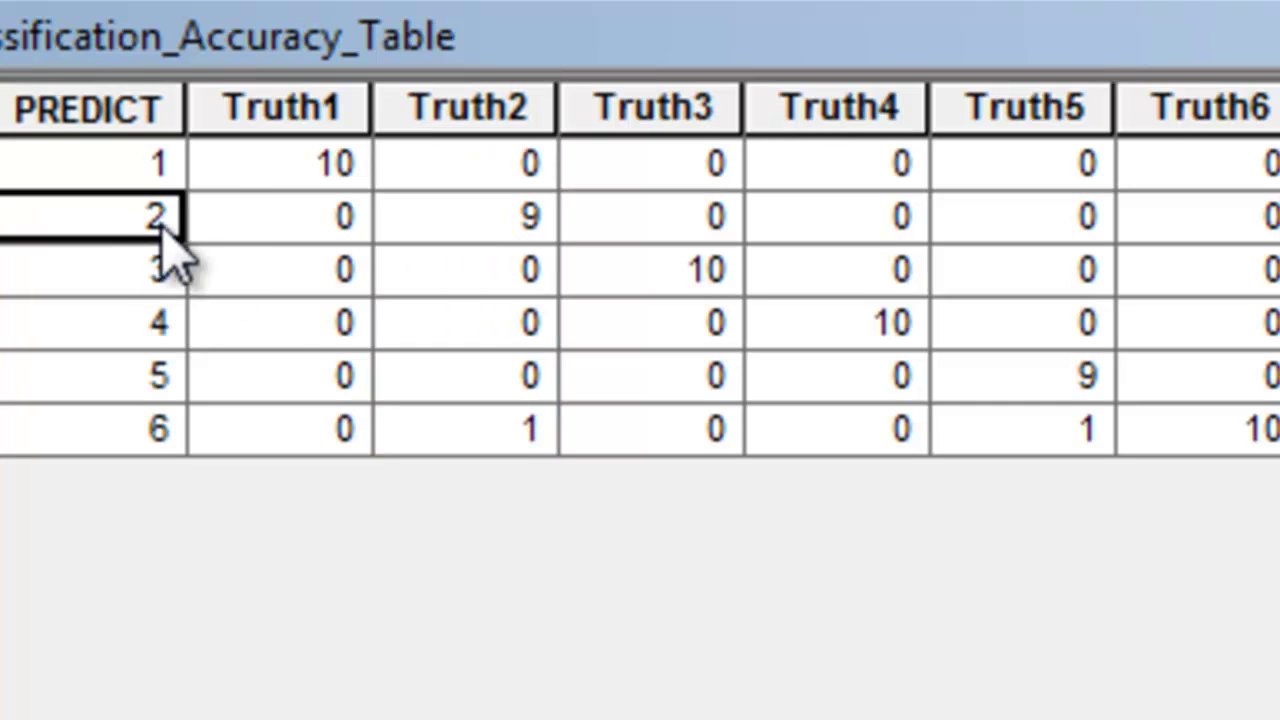
{"action": "left_click", "coordinate": [493, 443]}
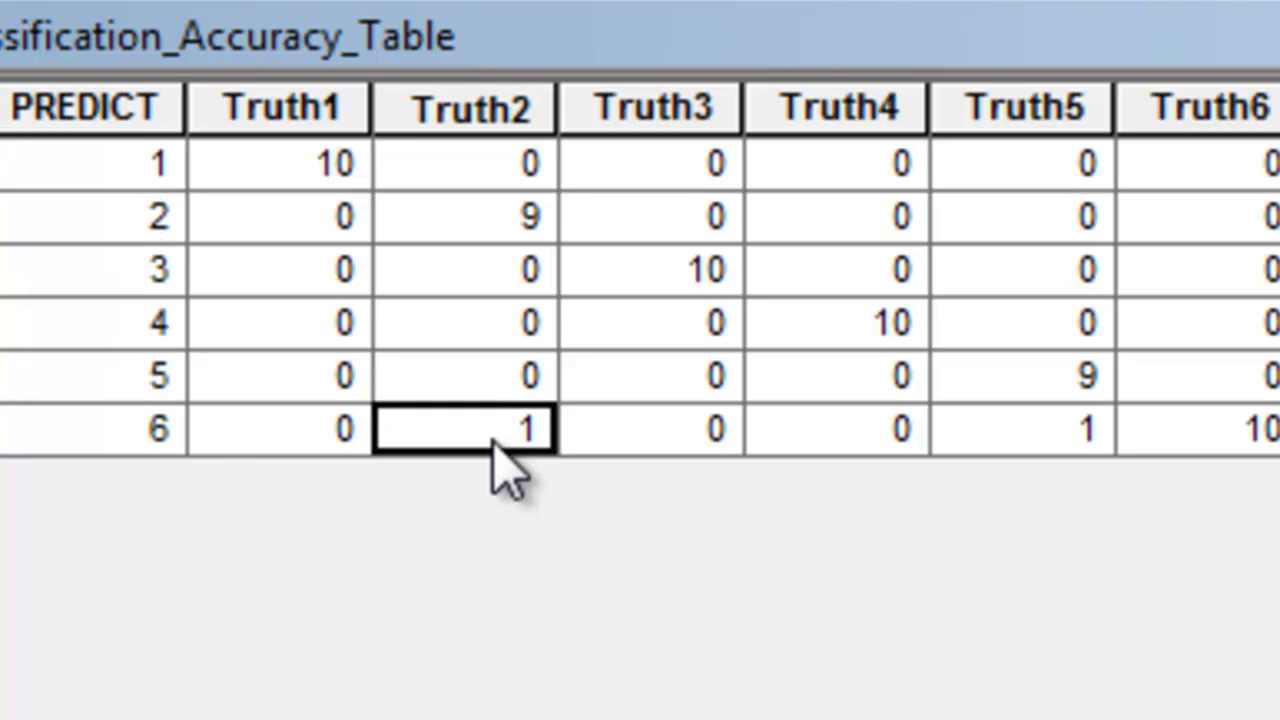
{"action": "left_click", "coordinate": [142, 425]}
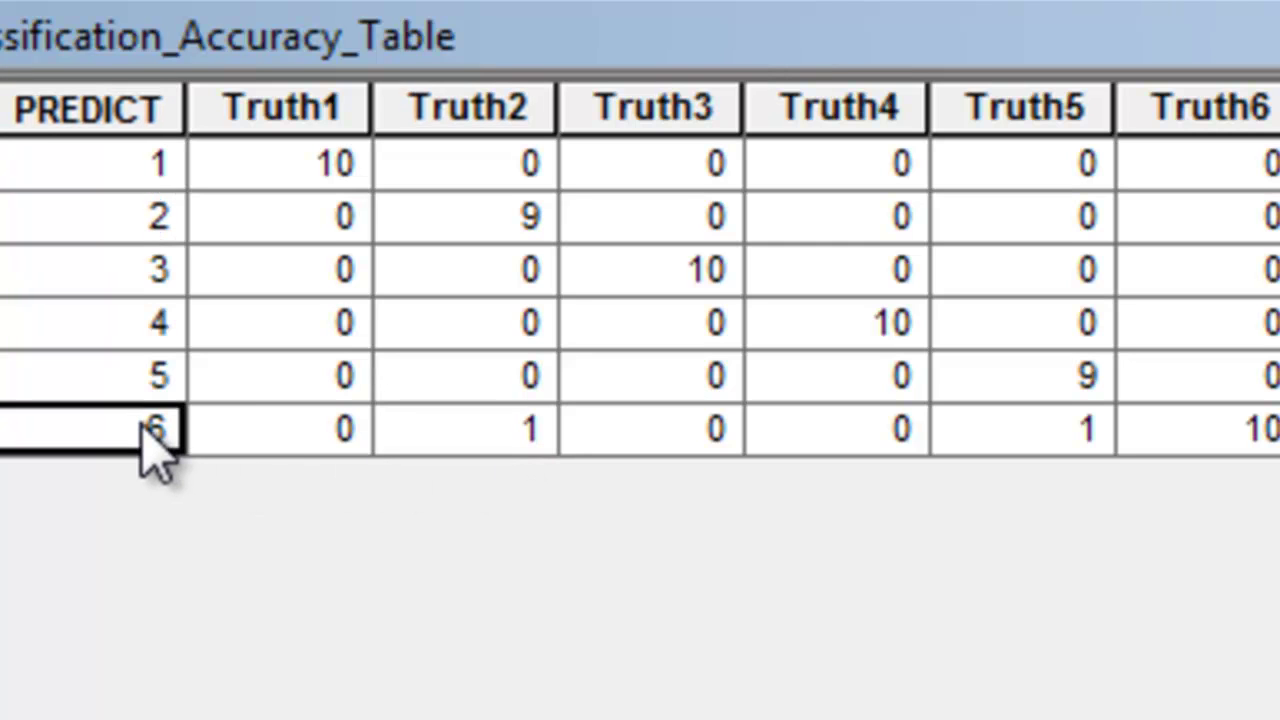
Review the diagonal cells of the confusion matrix from Truth1 to Truth6 for the correctly classified points.
{"action": "left_click", "coordinate": [315, 168]}
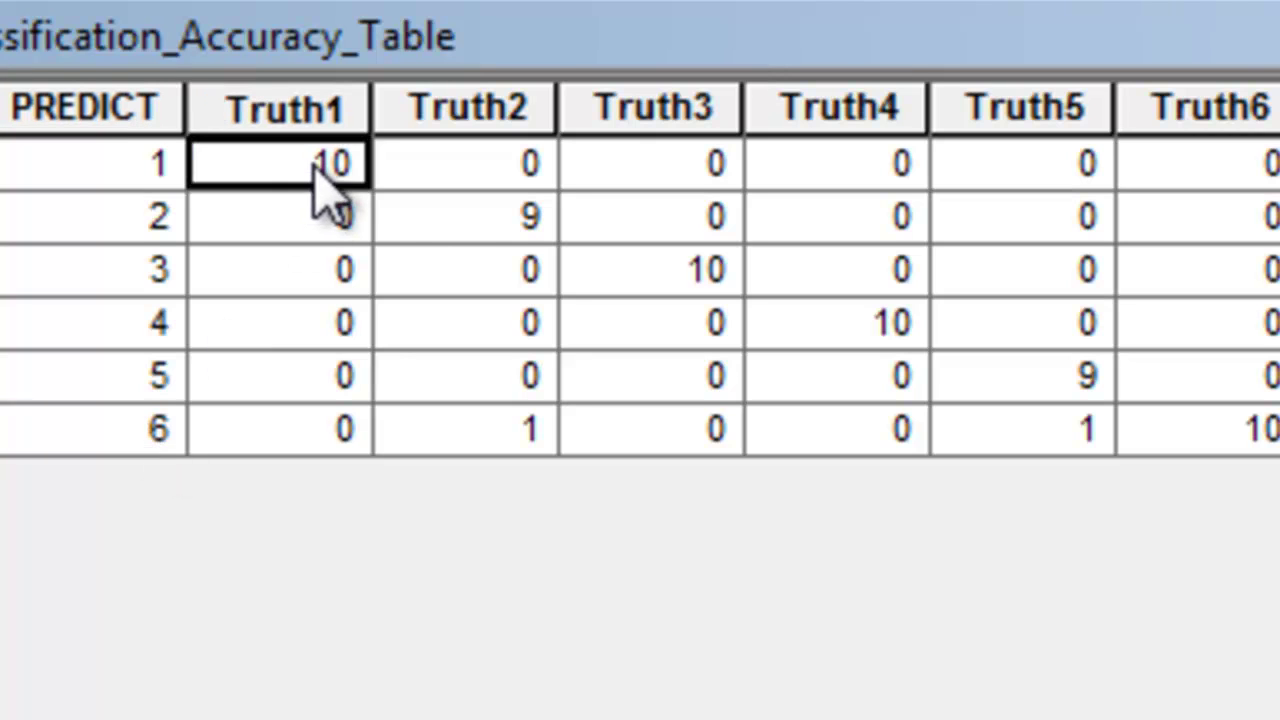
{"action": "left_click", "coordinate": [440, 216]}
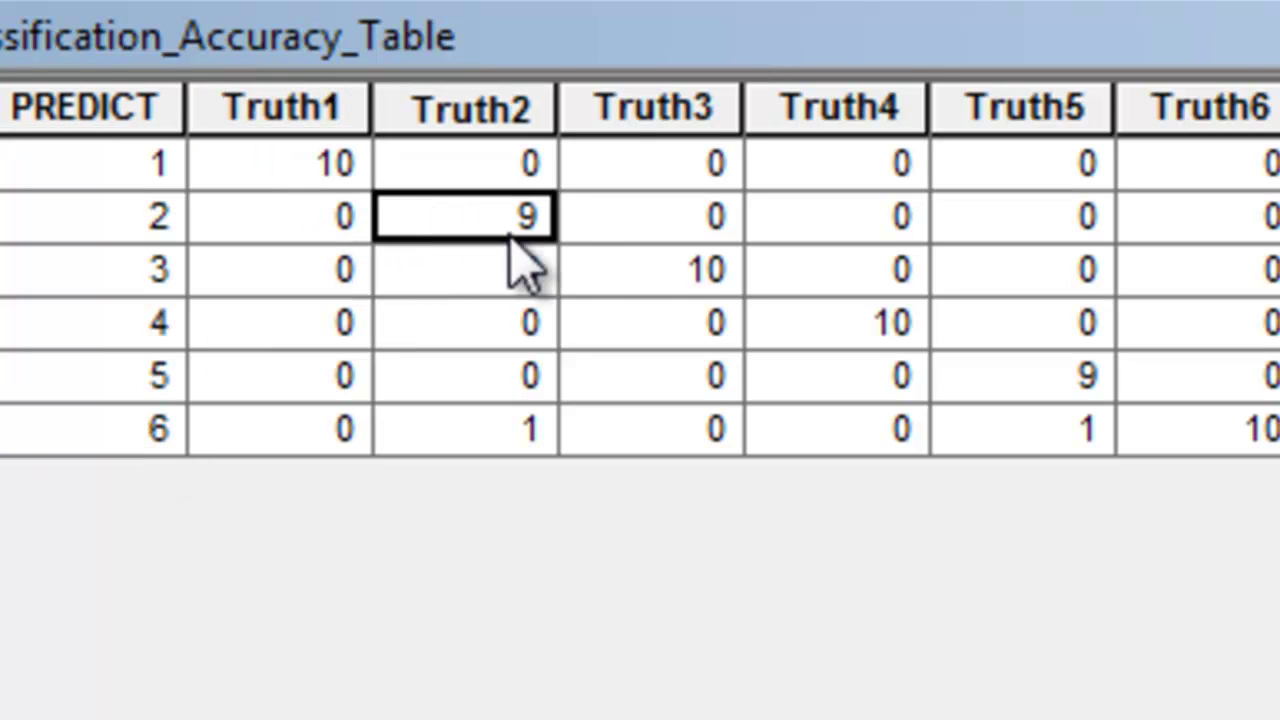
{"action": "left_click", "coordinate": [630, 275]}
{"action": "left_click", "coordinate": [826, 340]}
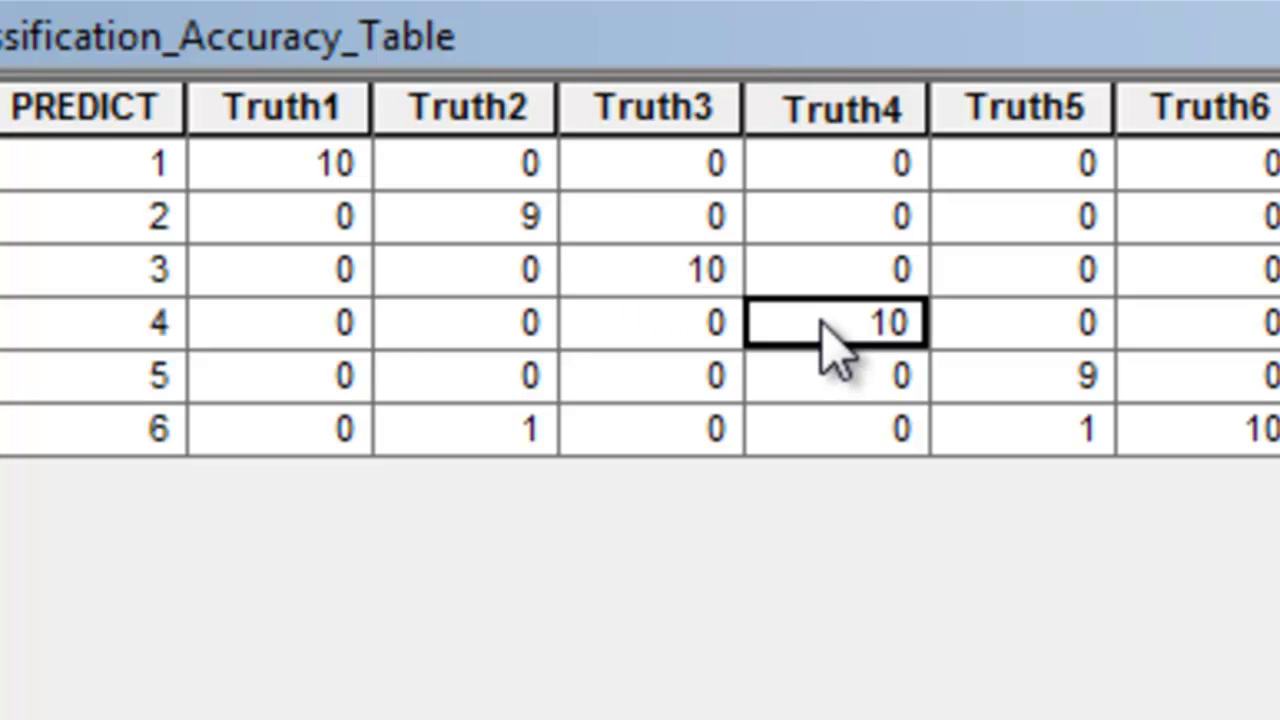
{"action": "left_click", "coordinate": [985, 370]}
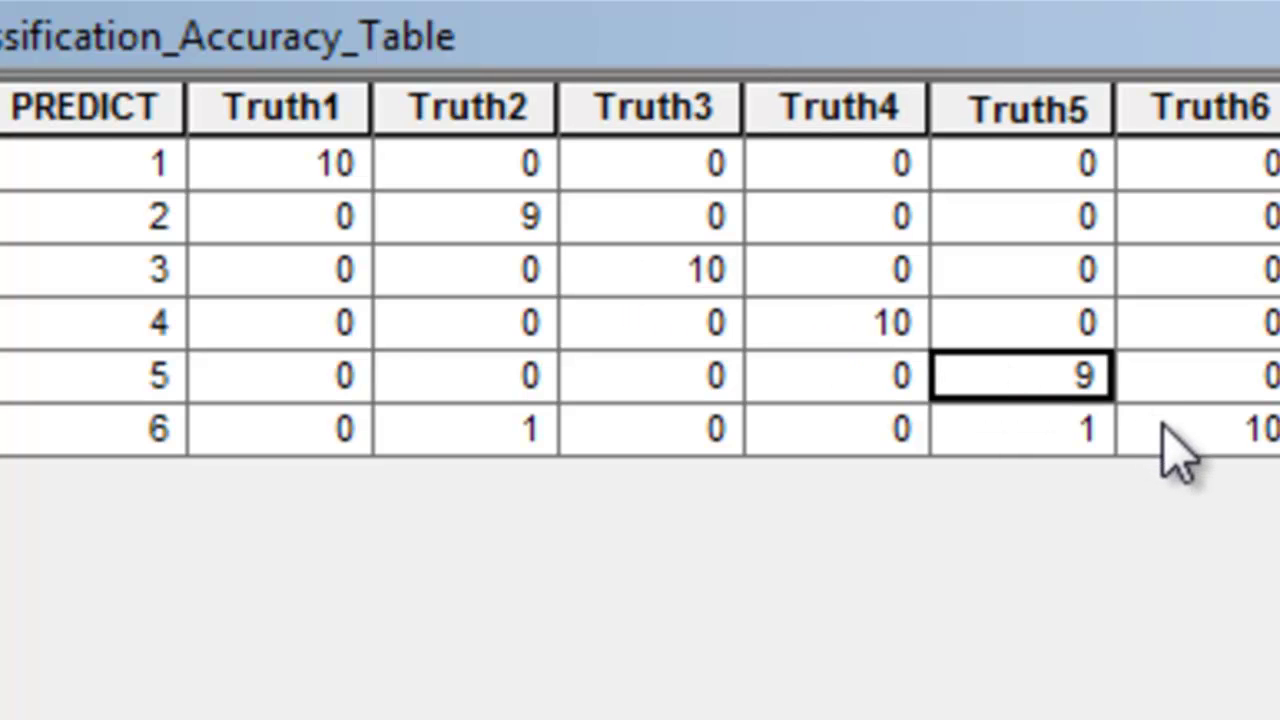
{"action": "left_click", "coordinate": [1155, 434]}
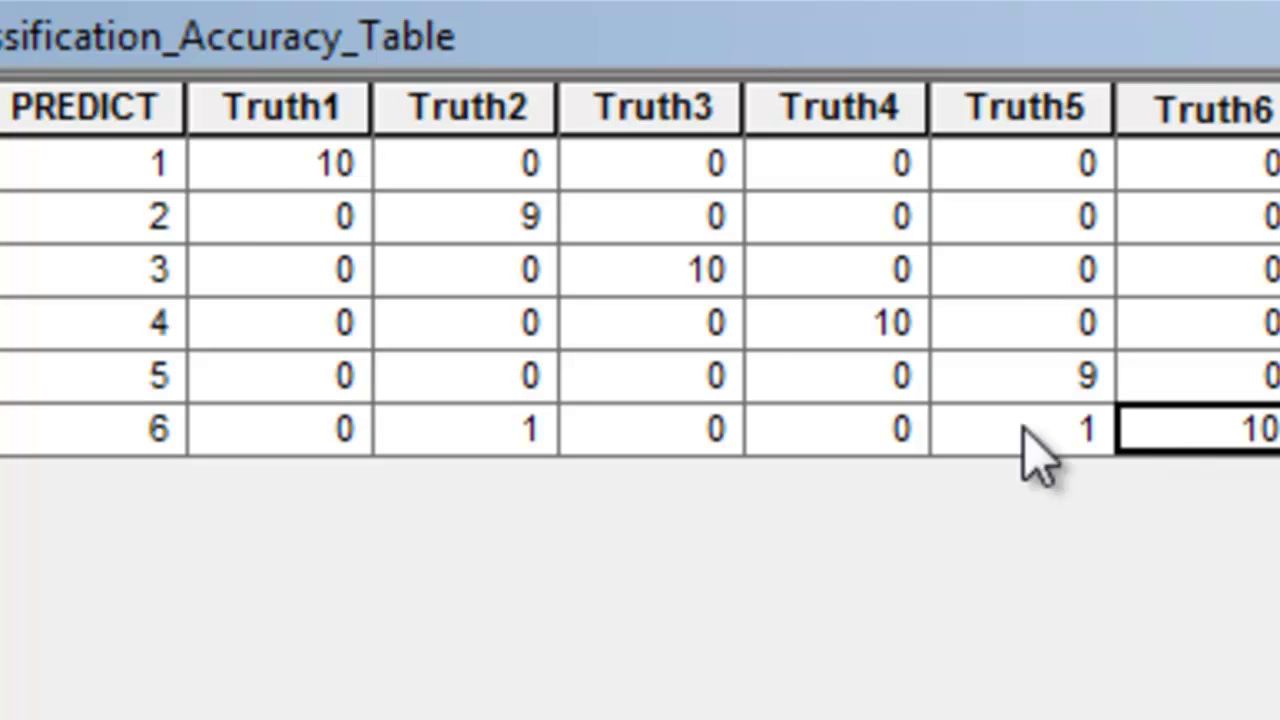
{"action": "left_click", "coordinate": [252, 160]}
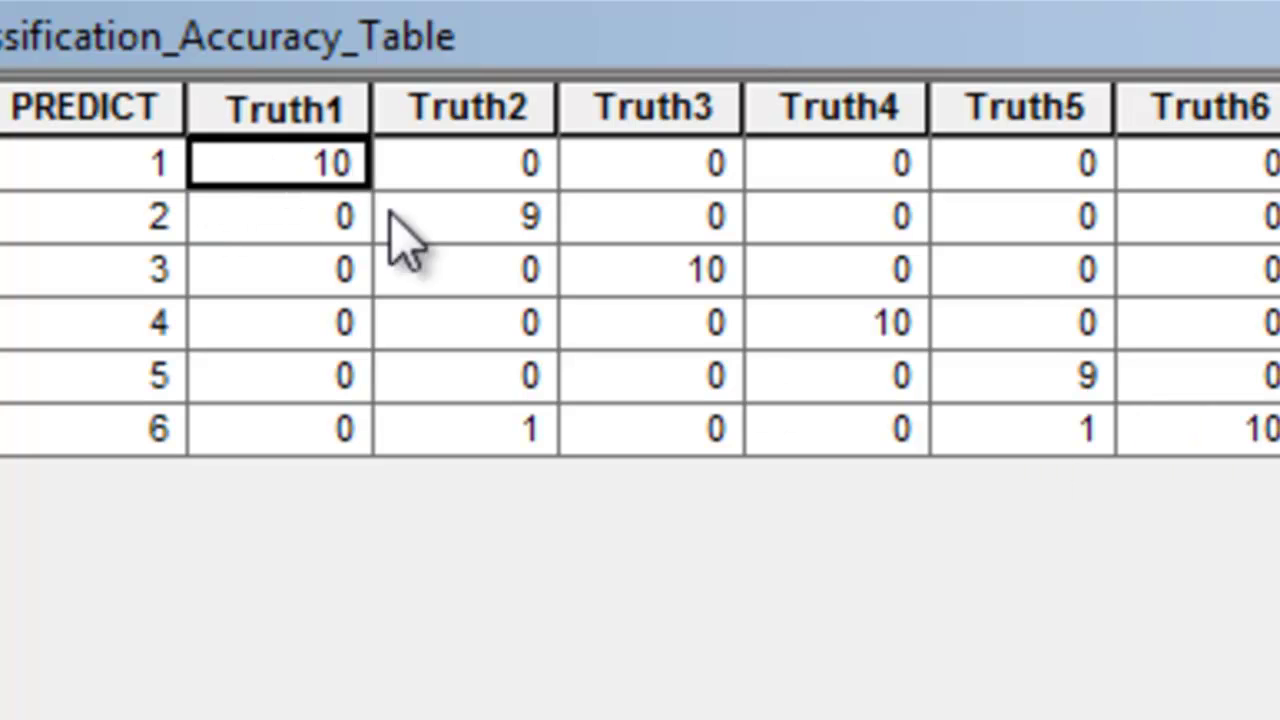
{"action": "left_click", "coordinate": [445, 232]}
{"action": "left_click", "coordinate": [655, 282]}
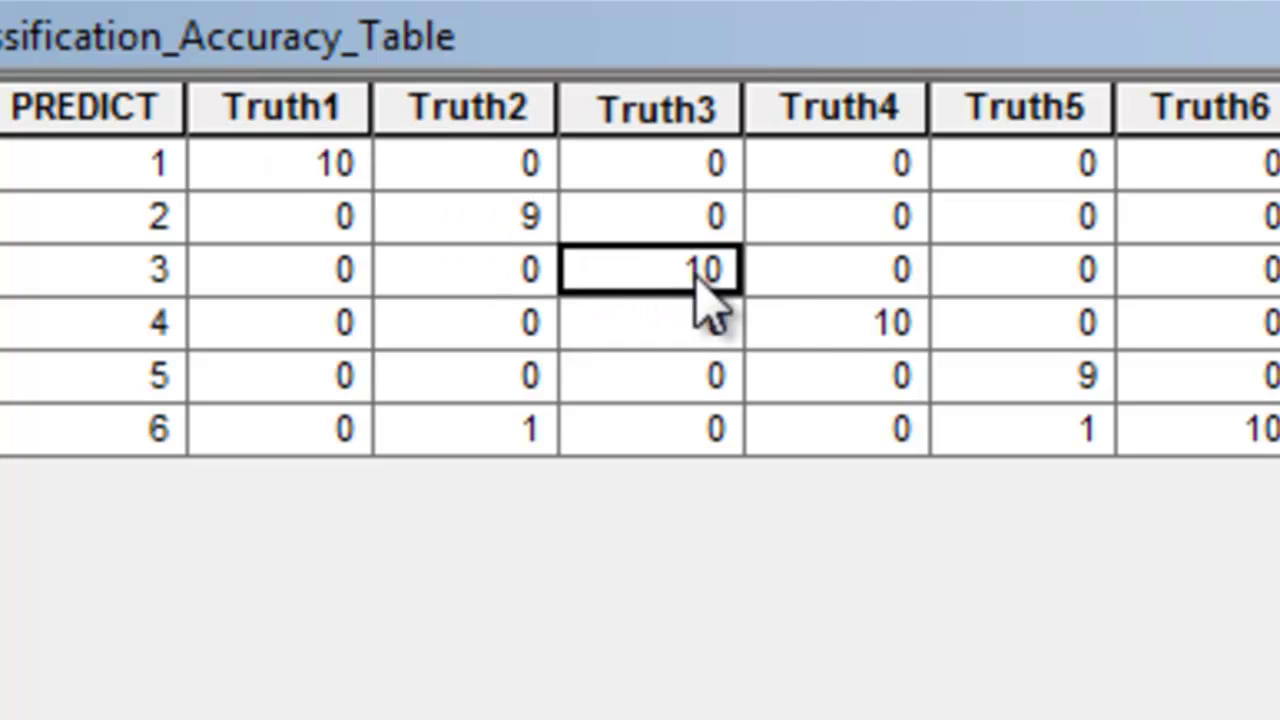
{"action": "left_click", "coordinate": [835, 320]}
{"action": "left_click", "coordinate": [1048, 376]}
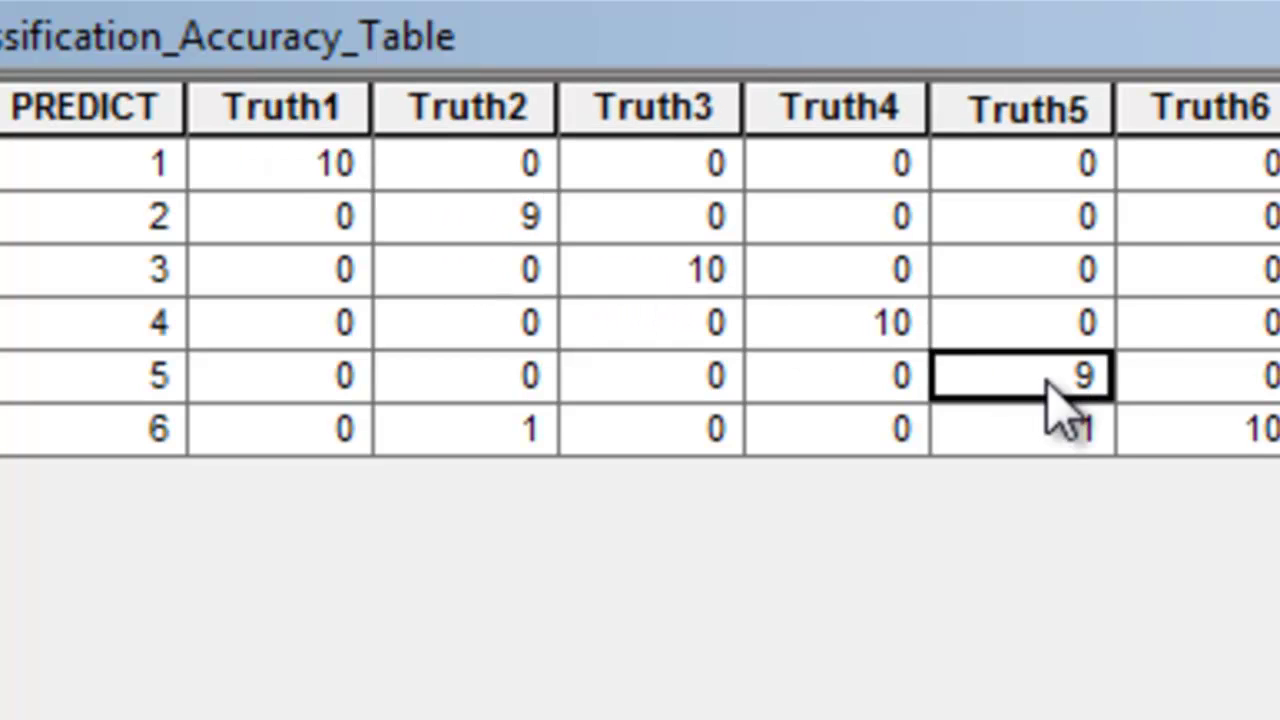
{"action": "left_click", "coordinate": [1204, 436]}
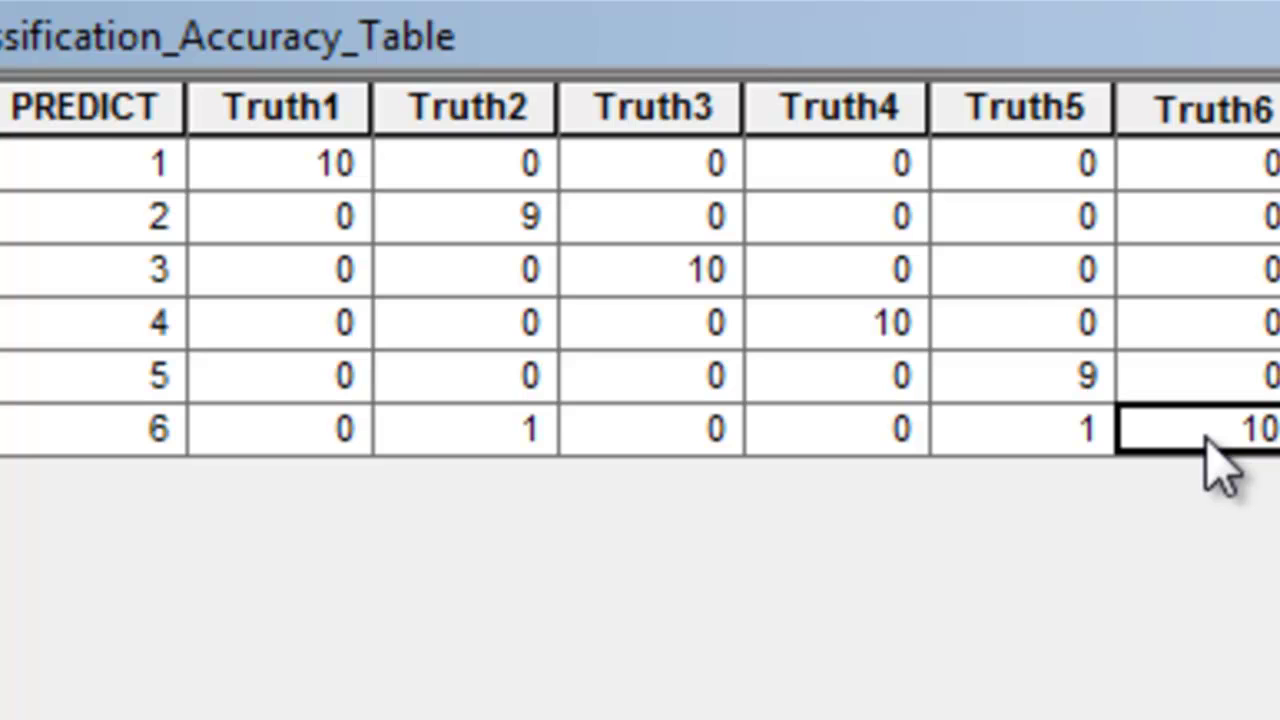